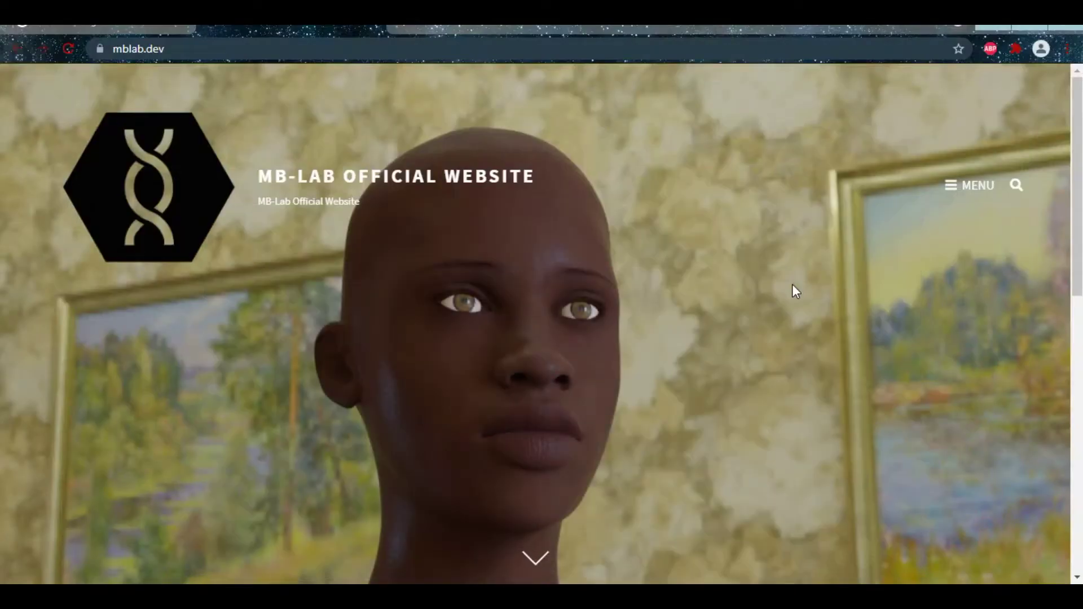
{"action": "scroll", "coordinate": [793, 285], "scroll_direction": "down", "scroll_amount": 1}
{"action": "scroll", "coordinate": [792, 283], "scroll_direction": "up", "scroll_amount": 1}
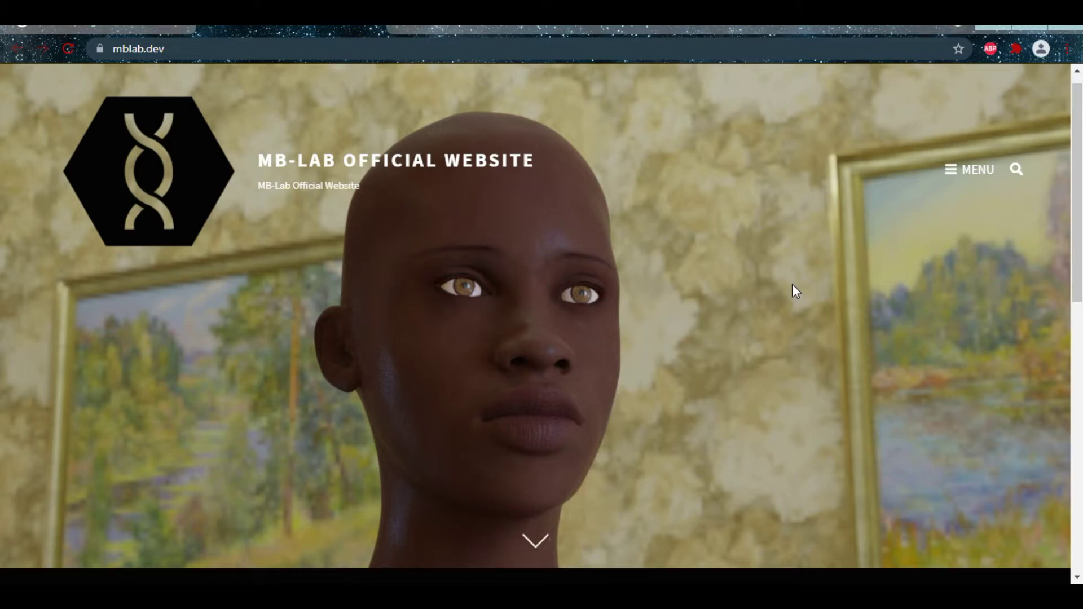
{"action": "scroll", "coordinate": [792, 284], "scroll_direction": "down", "scroll_amount": 5}
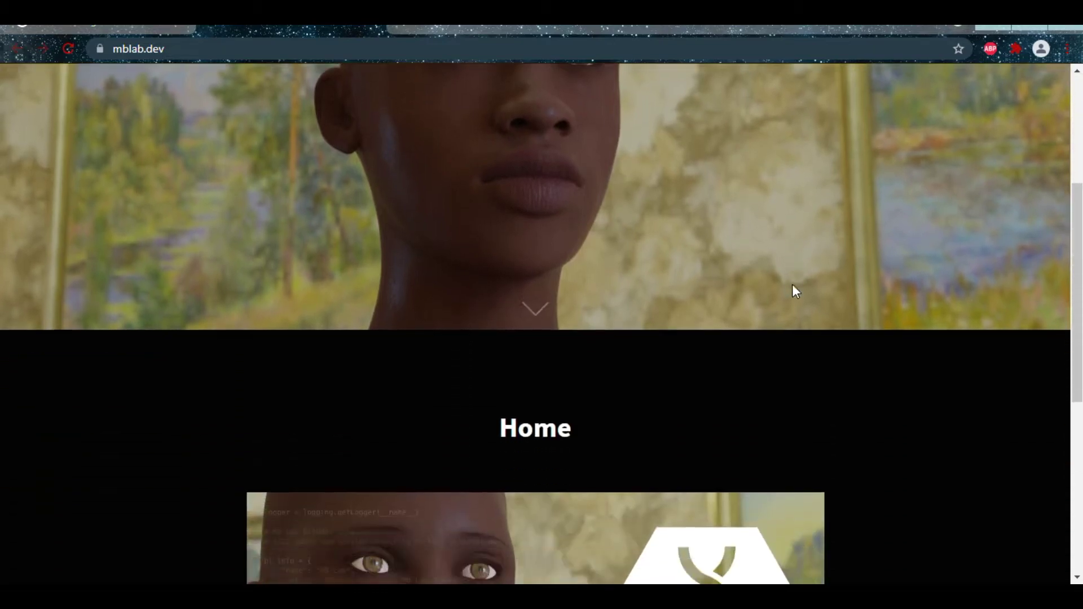
{"action": "scroll", "coordinate": [795, 291], "scroll_direction": "up", "scroll_amount": 5}
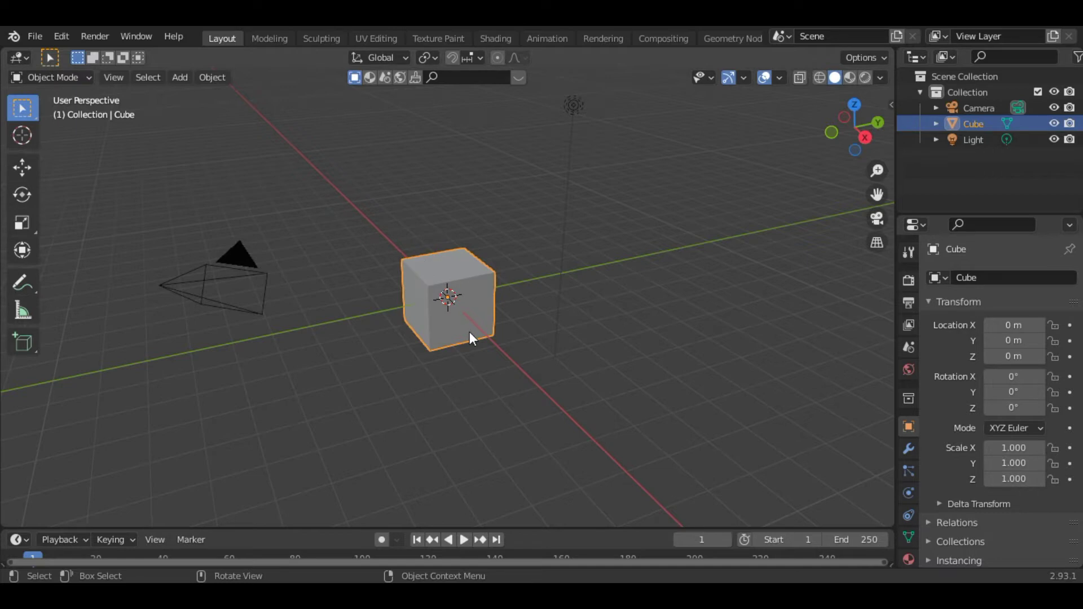
Delete the default cube and show the MB-Lab add-on's creation options
{"action": "key", "text": "x"}
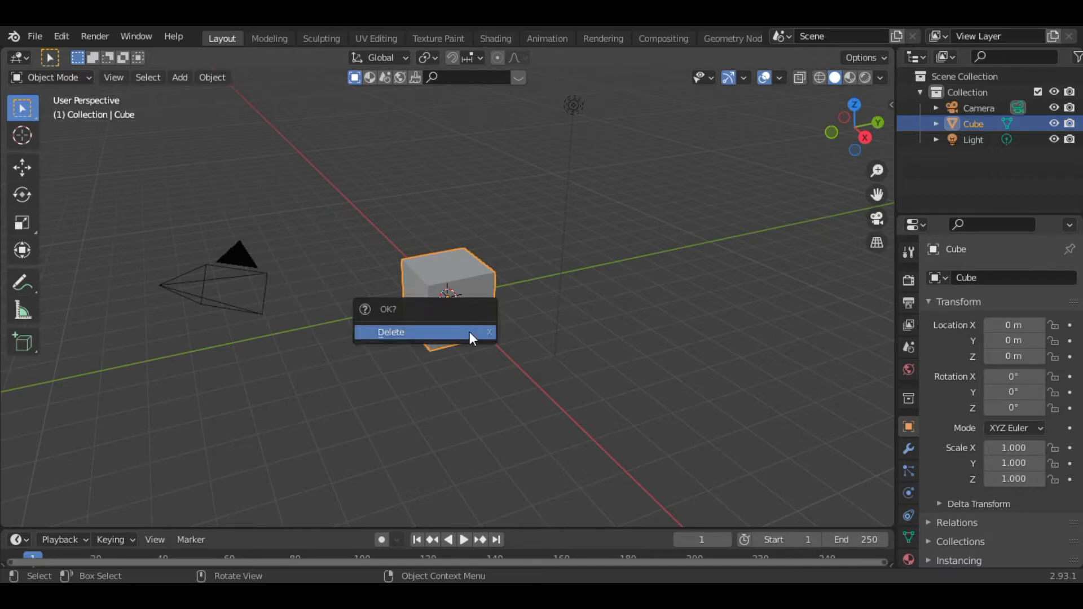
{"action": "left_click", "coordinate": [470, 332]}
{"action": "key", "text": "n"}
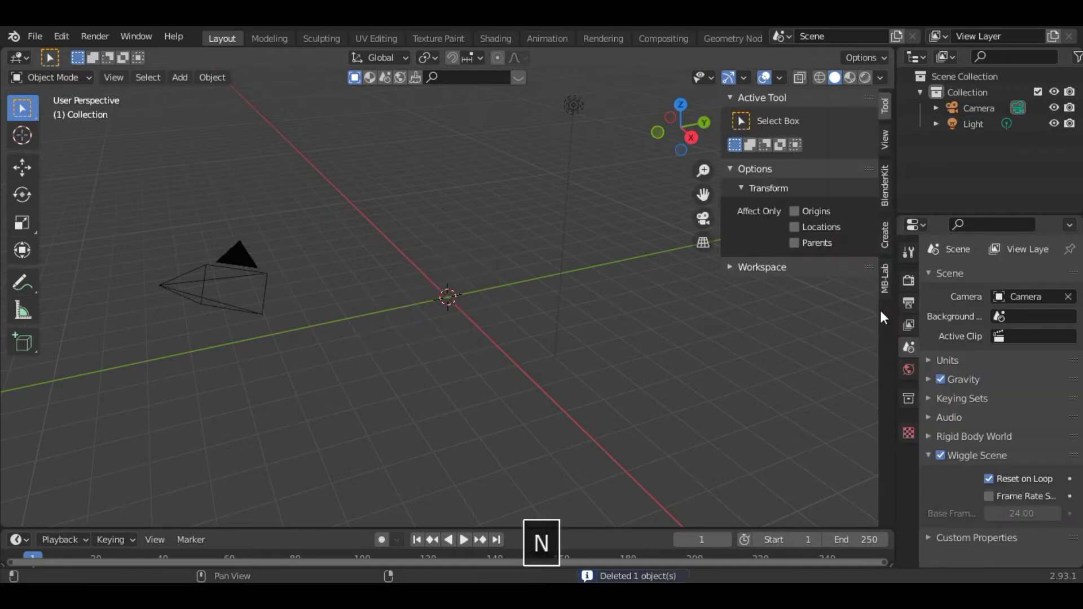
{"action": "left_click", "coordinate": [886, 281]}
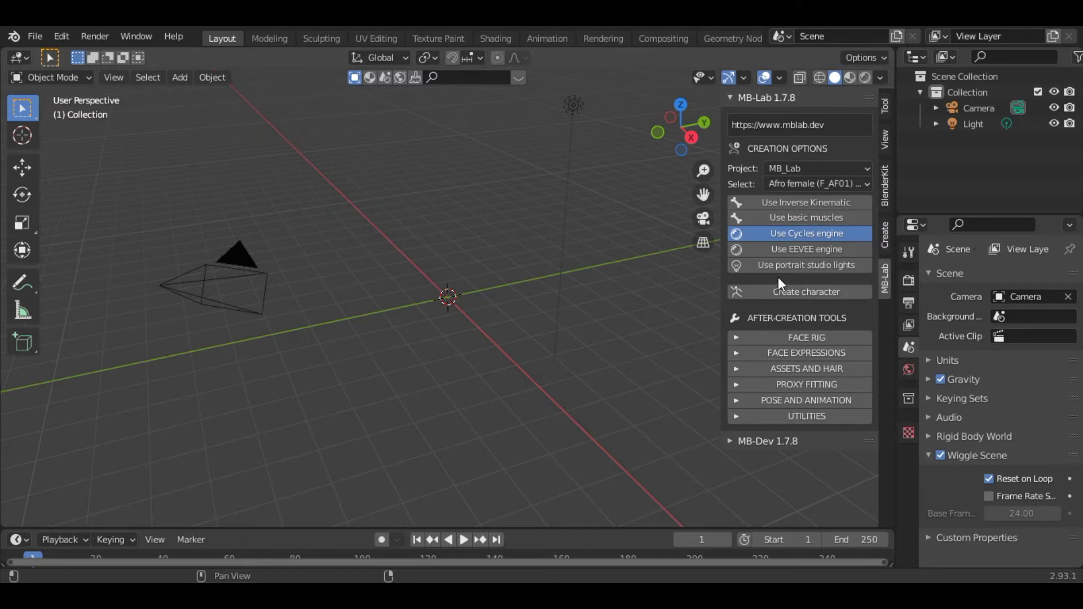
Create an Asian male (M_AS01) character with inverse kinematics, the Cycles engine and portrait studio lights enabled
{"action": "left_click", "coordinate": [818, 203]}
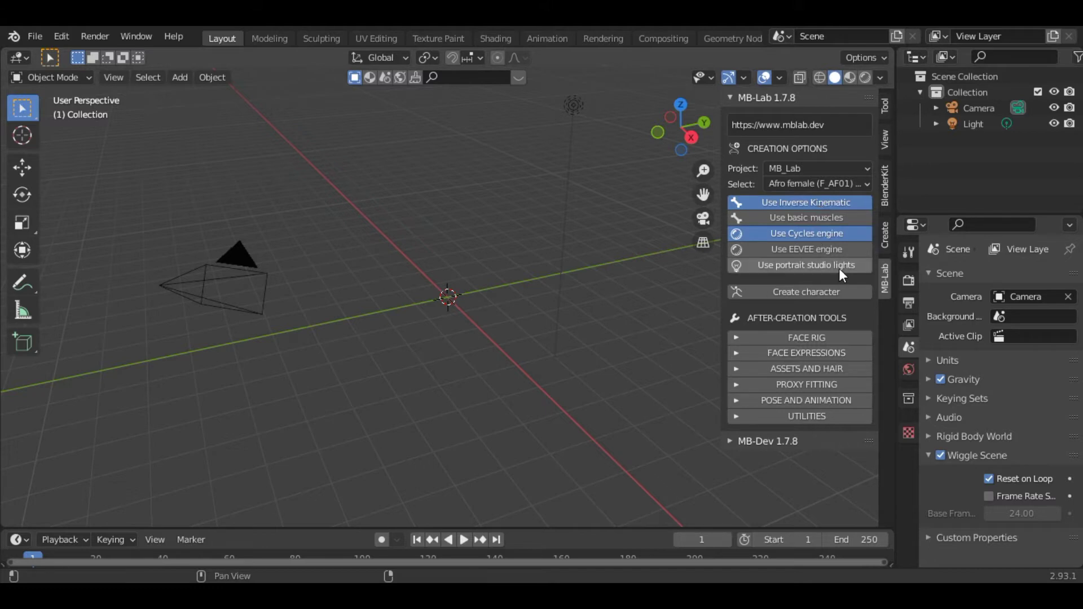
{"action": "left_click", "coordinate": [837, 185]}
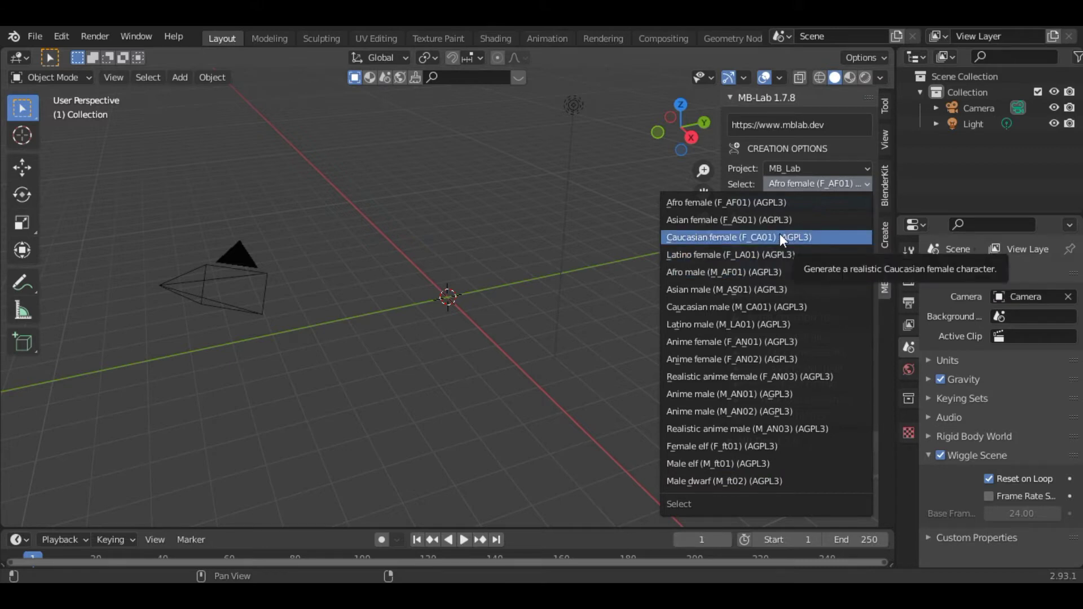
{"action": "left_click", "coordinate": [712, 288]}
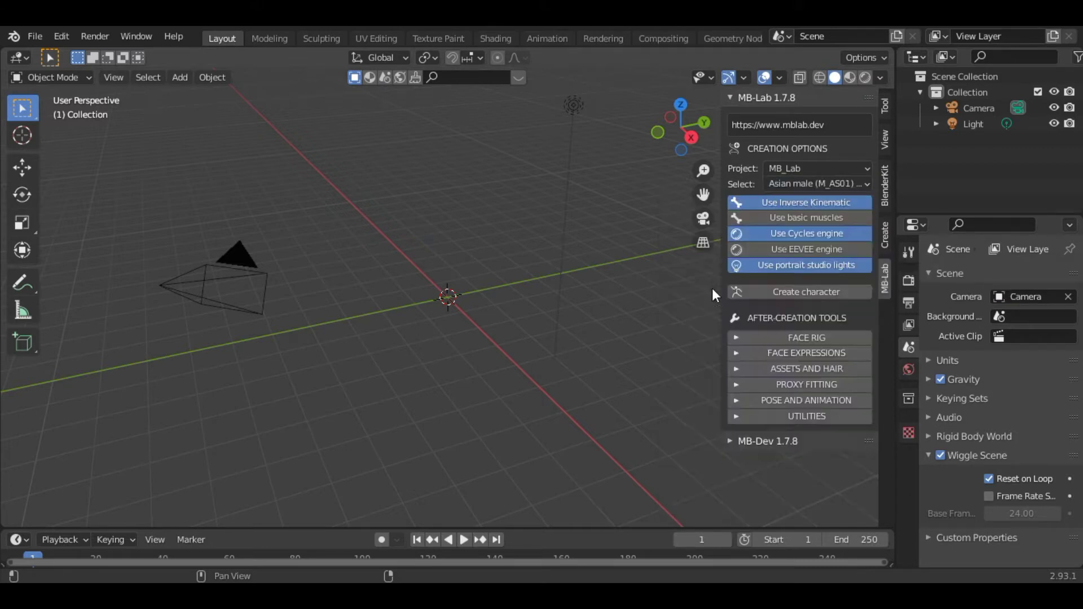
{"action": "left_click", "coordinate": [794, 290]}
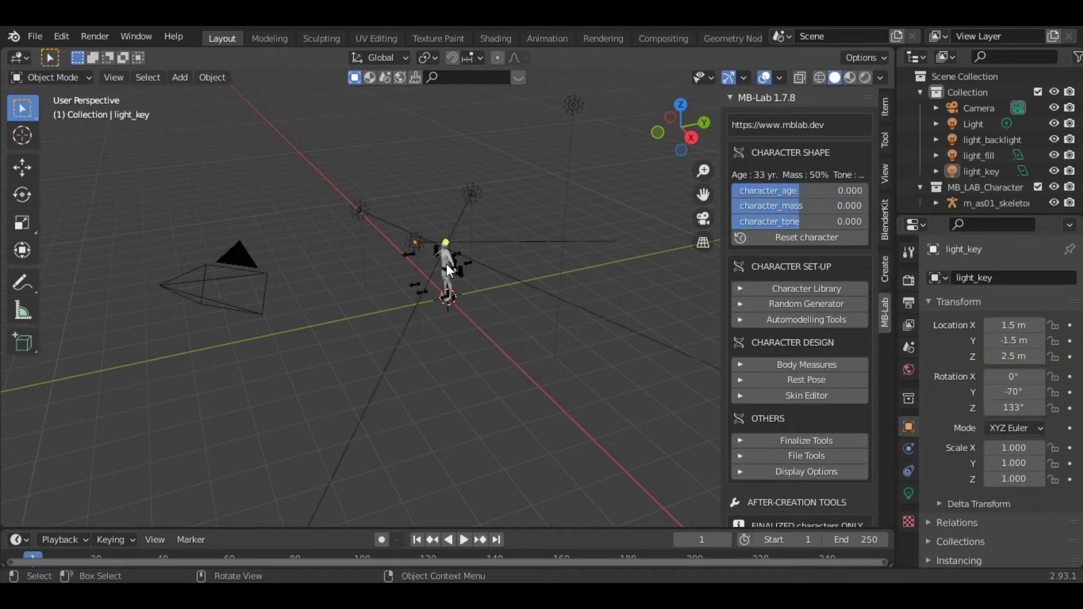
Select the new character's body and show it close up from the front
{"action": "left_click", "coordinate": [446, 263]}
{"action": "scroll", "coordinate": [512, 232], "scroll_direction": "up", "scroll_amount": 3}
{"action": "scroll", "coordinate": [512, 233], "scroll_direction": "up", "scroll_amount": 5}
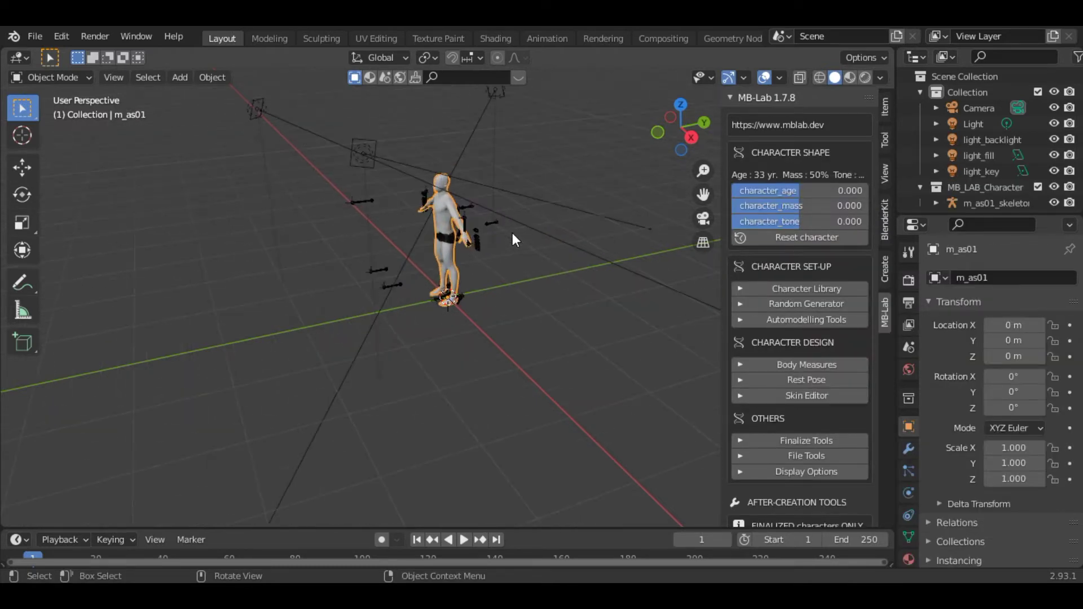
{"action": "scroll", "coordinate": [680, 126], "scroll_direction": "up", "scroll_amount": 3}
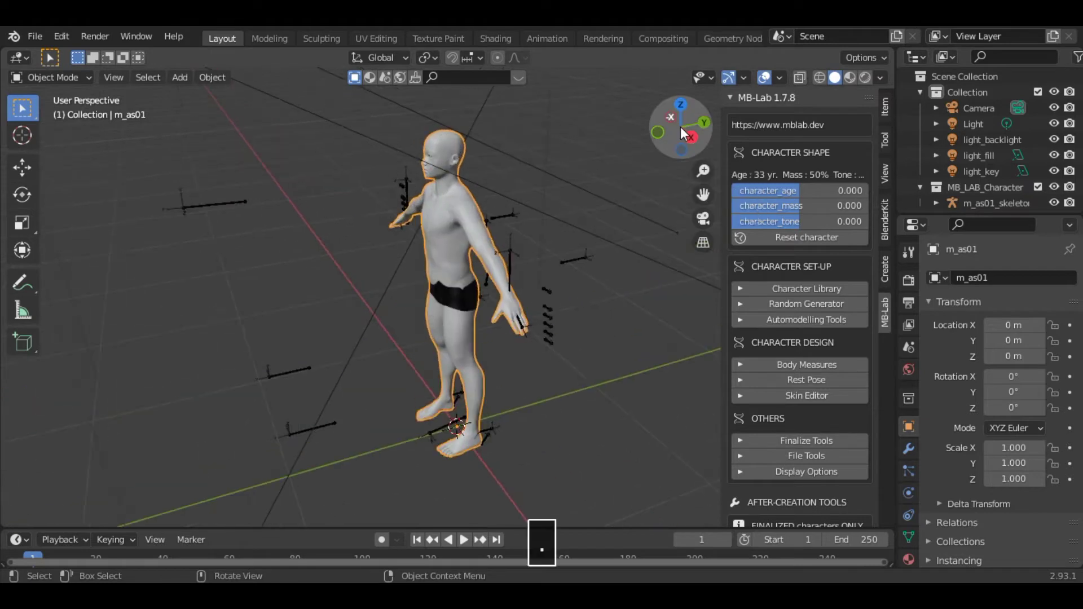
{"action": "left_click_drag", "start_coordinate": [677, 131], "coordinate": [649, 112]}
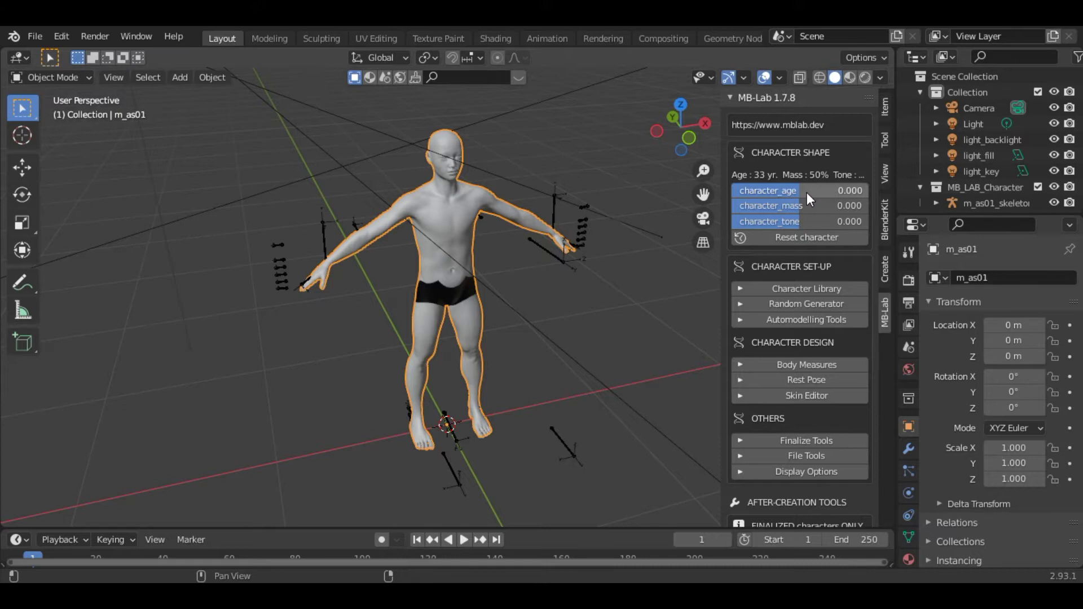
Try a character_age value of -0.552 on the character, and undo the age change
{"action": "left_click_drag", "start_coordinate": [753, 192], "coordinate": [762, 190]}
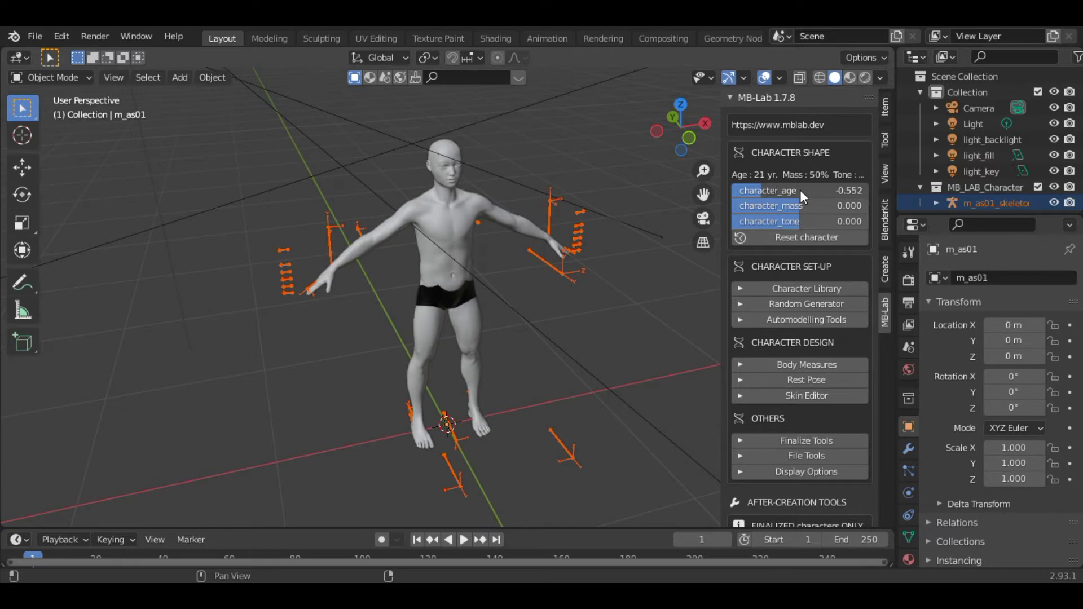
{"action": "key", "text": "ctrl+z"}
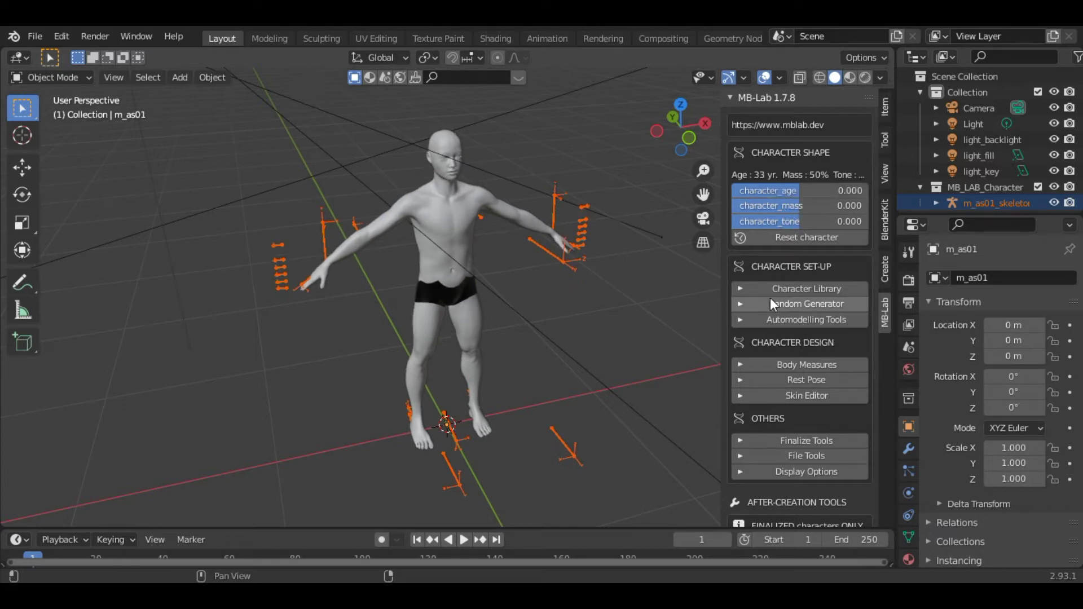
Apply the type_athletic body type from the Character Library to the character and inspect its build
{"action": "left_click", "coordinate": [739, 292]}
{"action": "scroll", "coordinate": [819, 445], "scroll_direction": "down", "scroll_amount": 5}
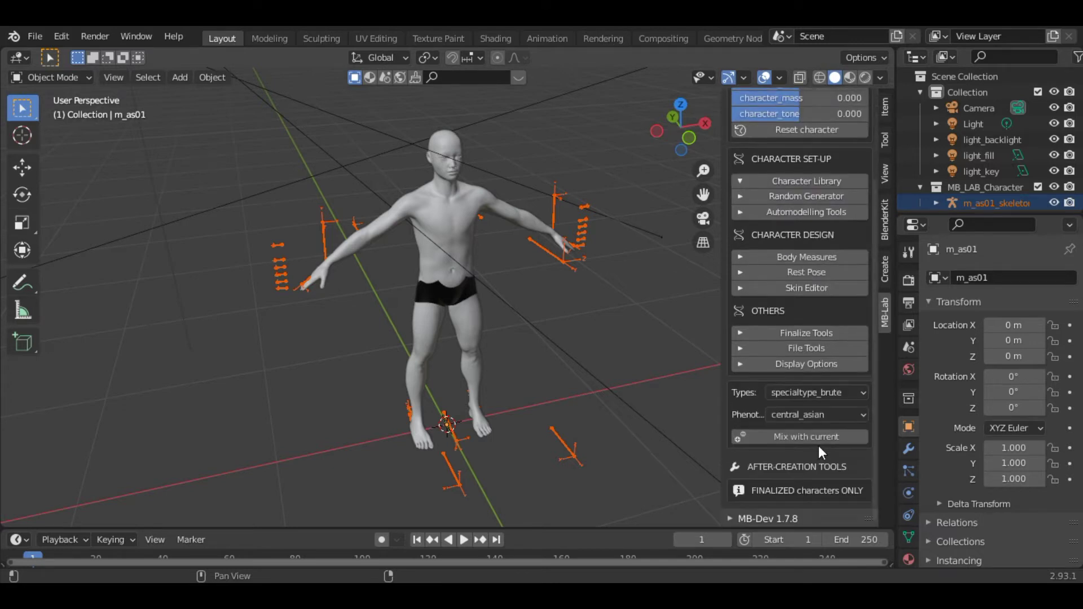
{"action": "left_click", "coordinate": [854, 394]}
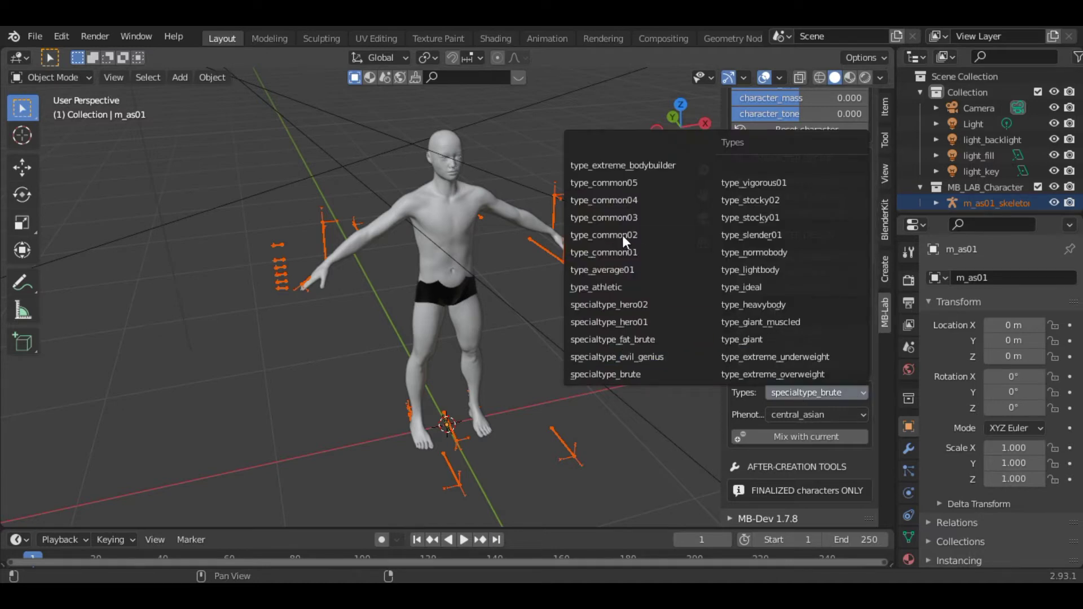
{"action": "left_click", "coordinate": [623, 290]}
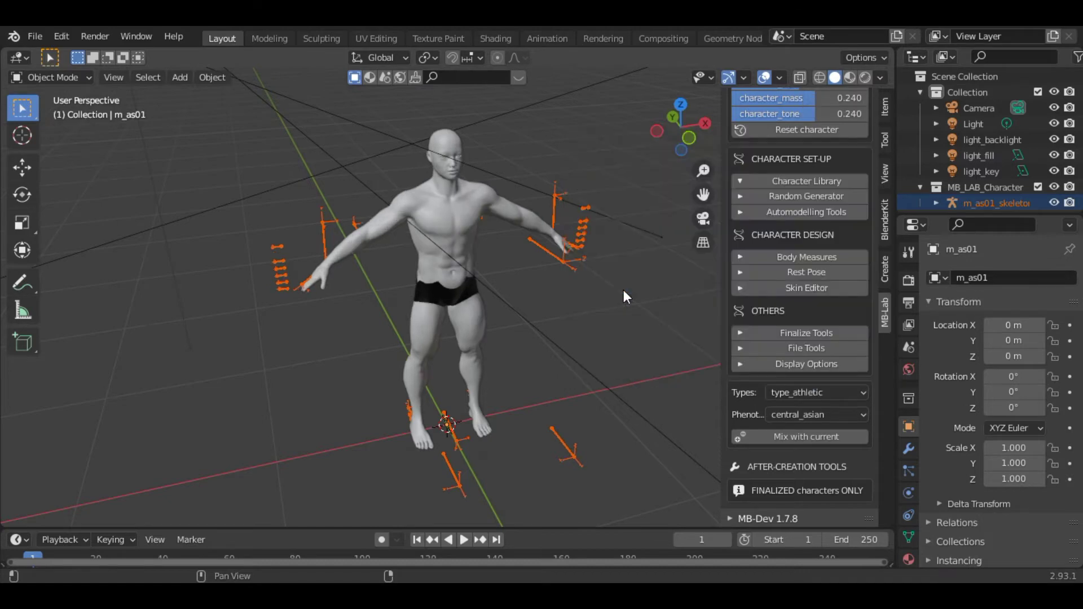
{"action": "middle_click_drag", "start_coordinate": [472, 260], "coordinate": [497, 265]}
{"action": "left_click_drag", "start_coordinate": [681, 127], "coordinate": [667, 142]}
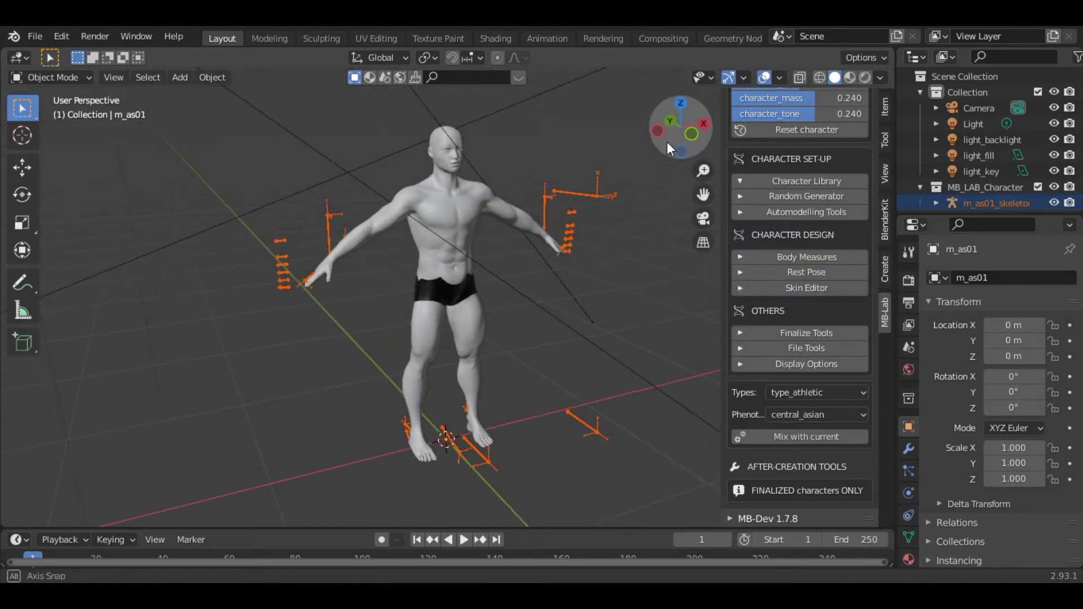
Try the type_giant body type on the character and inspect the full figure
{"action": "left_click", "coordinate": [823, 396]}
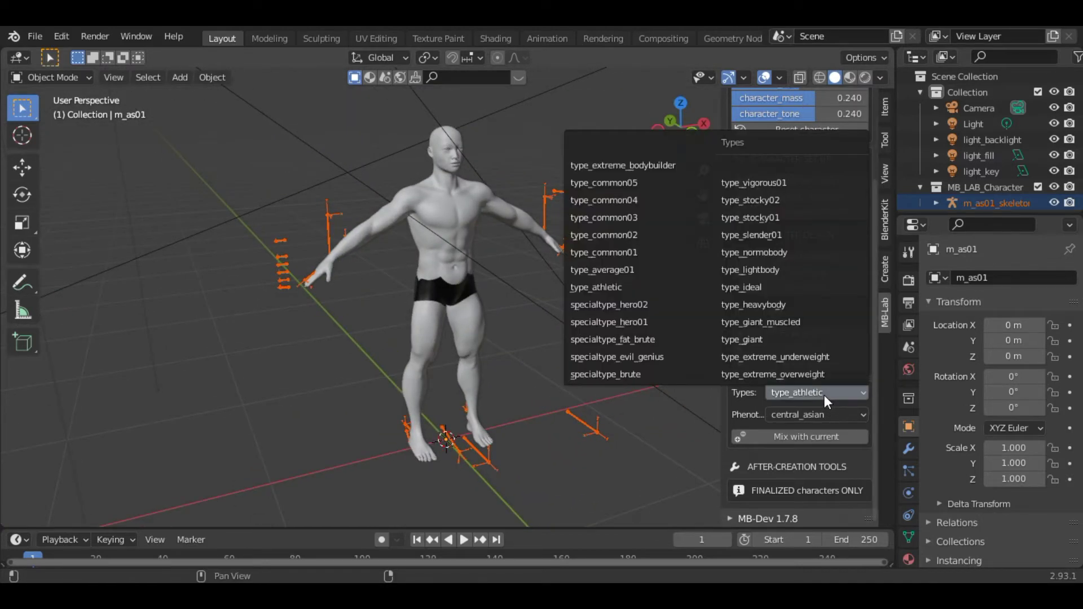
{"action": "left_click", "coordinate": [763, 339]}
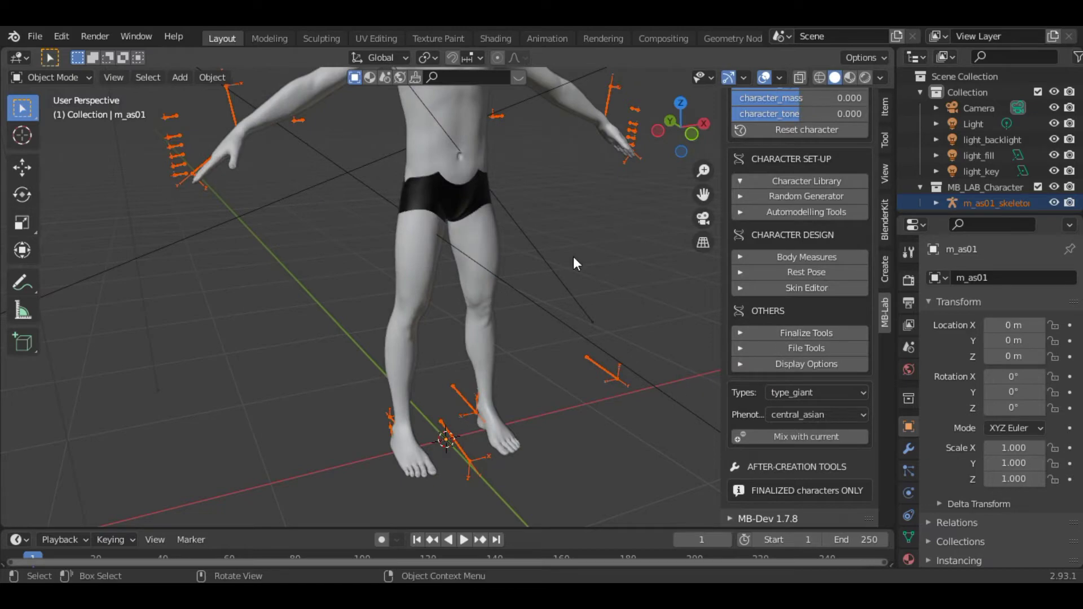
{"action": "scroll", "coordinate": [573, 256], "scroll_direction": "down", "scroll_amount": 5}
{"action": "scroll", "coordinate": [573, 257], "scroll_direction": "up", "scroll_amount": 5}
{"action": "scroll", "coordinate": [573, 257], "scroll_direction": "down", "scroll_amount": 1}
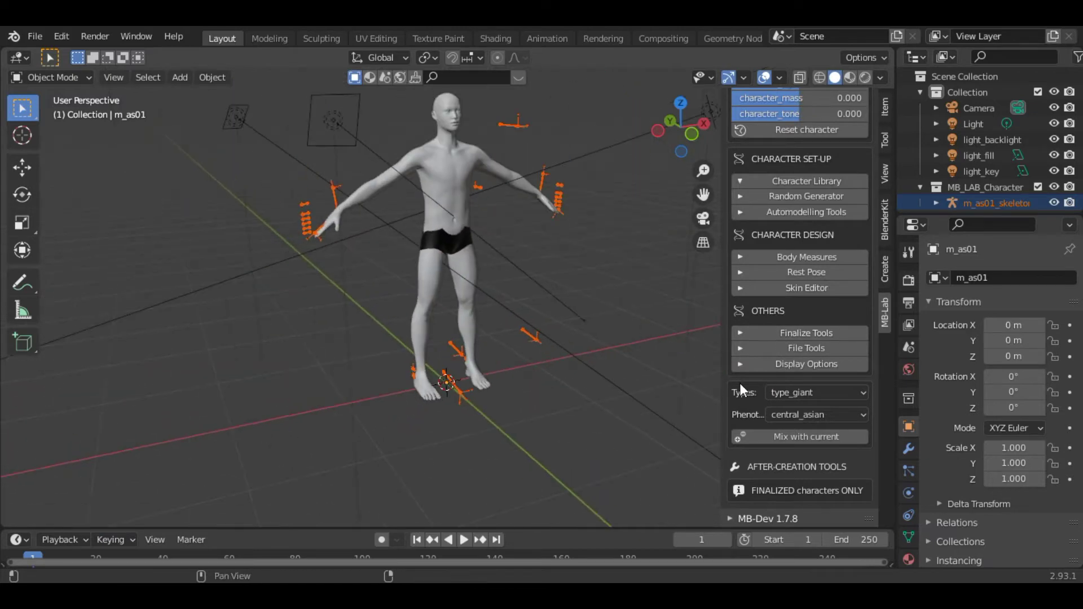
Try the type_extreme_underweight body type on the character
{"action": "left_click", "coordinate": [812, 394]}
{"action": "scroll", "coordinate": [573, 256], "scroll_direction": "up", "scroll_amount": 3}
{"action": "left_click", "coordinate": [816, 390]}
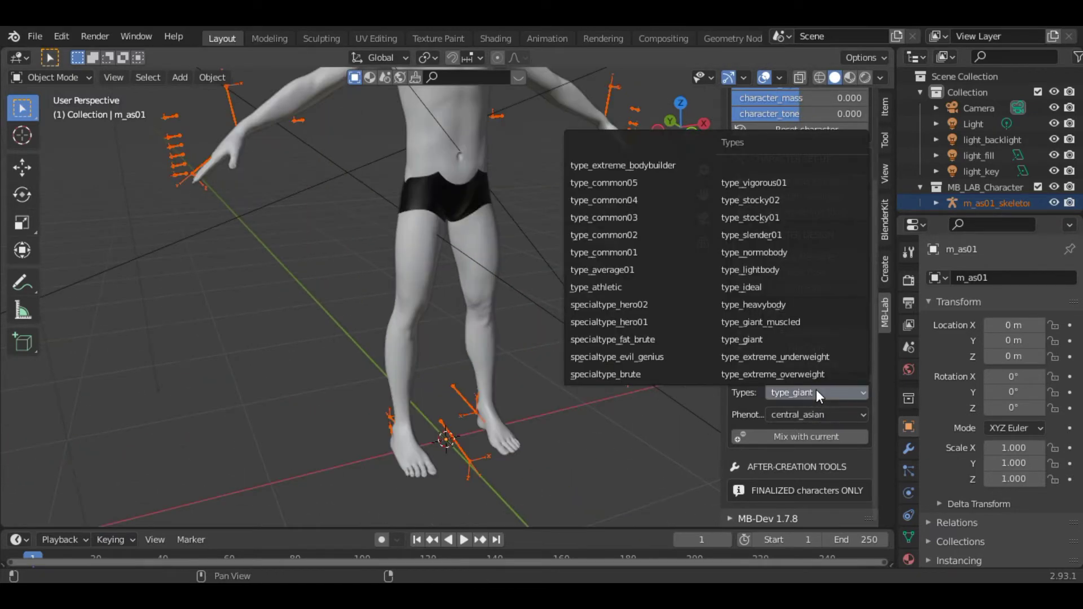
{"action": "left_click", "coordinate": [777, 358]}
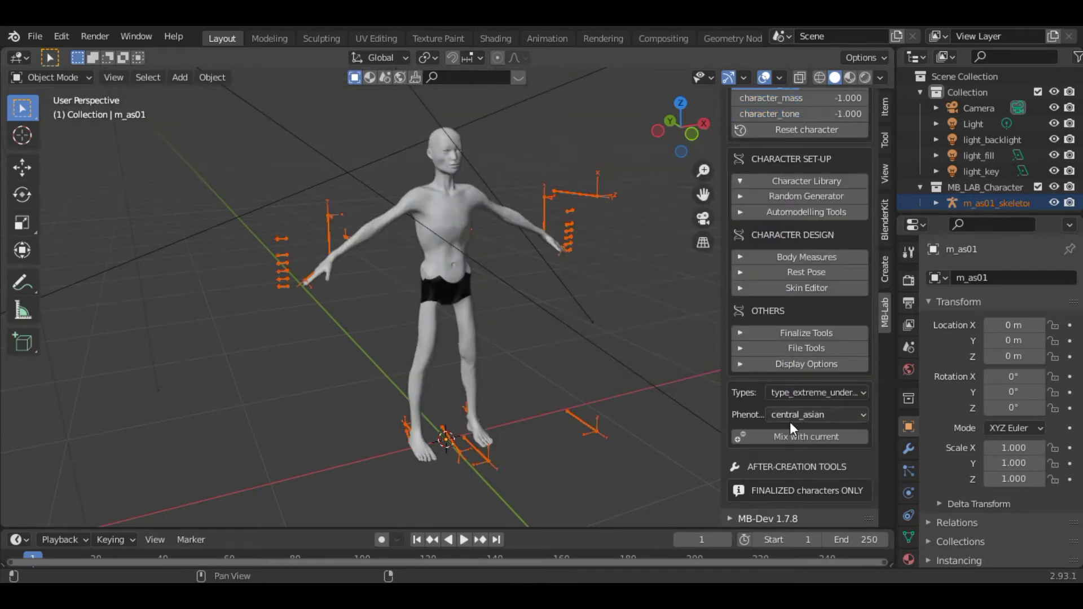
Return the character to the type_athletic body type and check the available phenotypes, keeping central_asian
{"action": "left_click", "coordinate": [811, 389]}
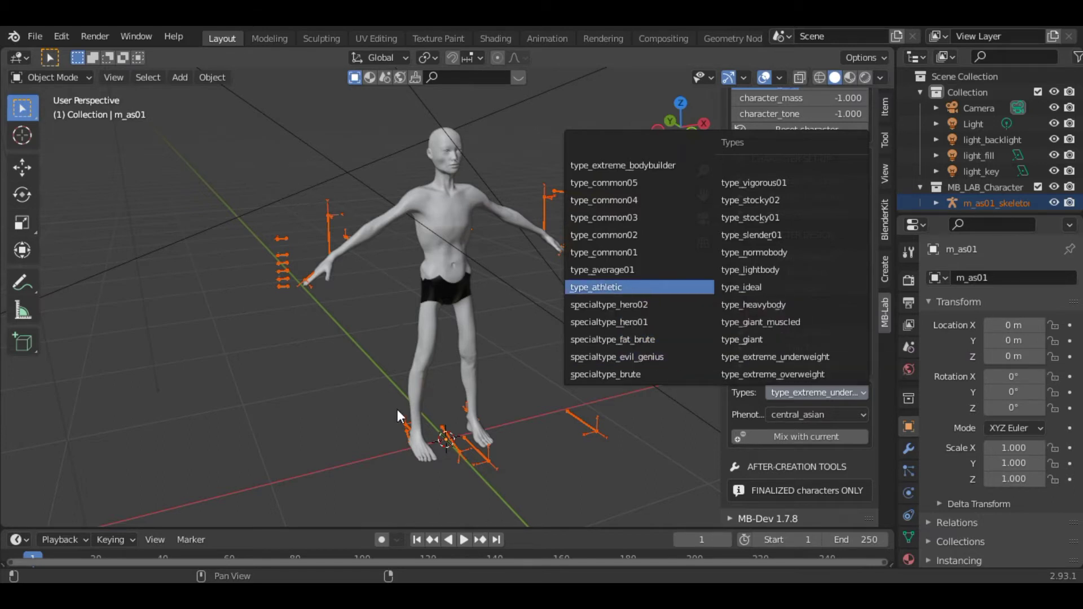
{"action": "left_click", "coordinate": [628, 289]}
{"action": "left_click", "coordinate": [823, 415]}
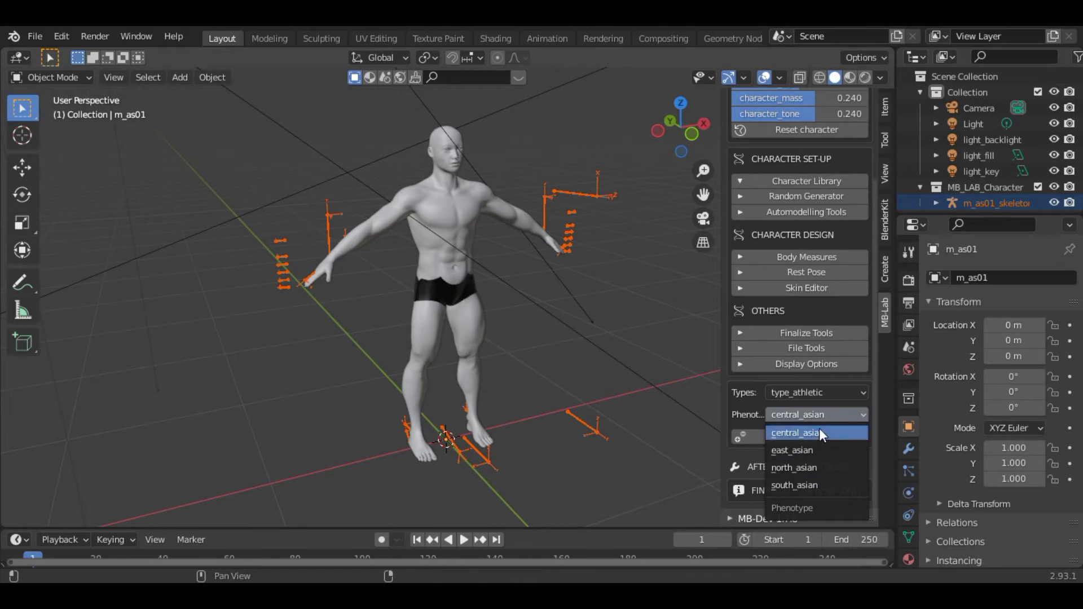
{"action": "left_click", "coordinate": [829, 416]}
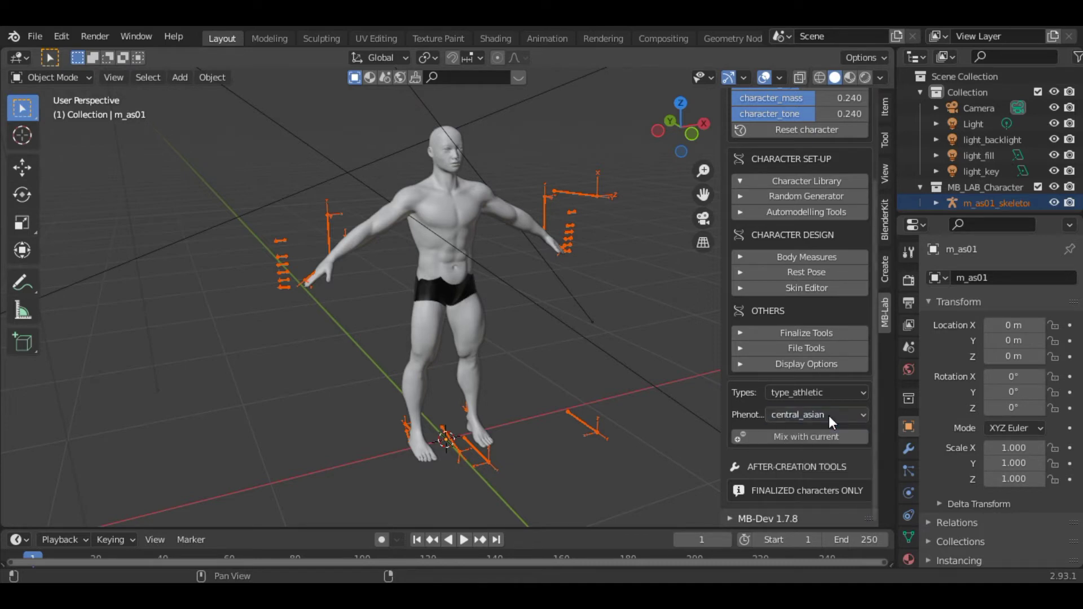
Collapse the Character Library and examine the Random Generator options
{"action": "left_click", "coordinate": [740, 181]}
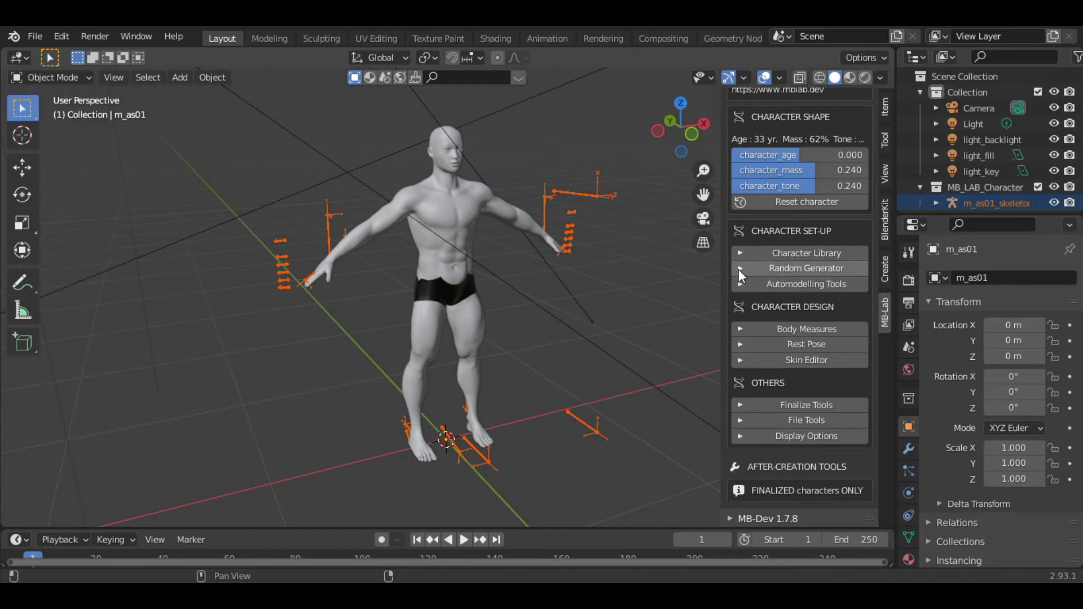
{"action": "left_click", "coordinate": [739, 269]}
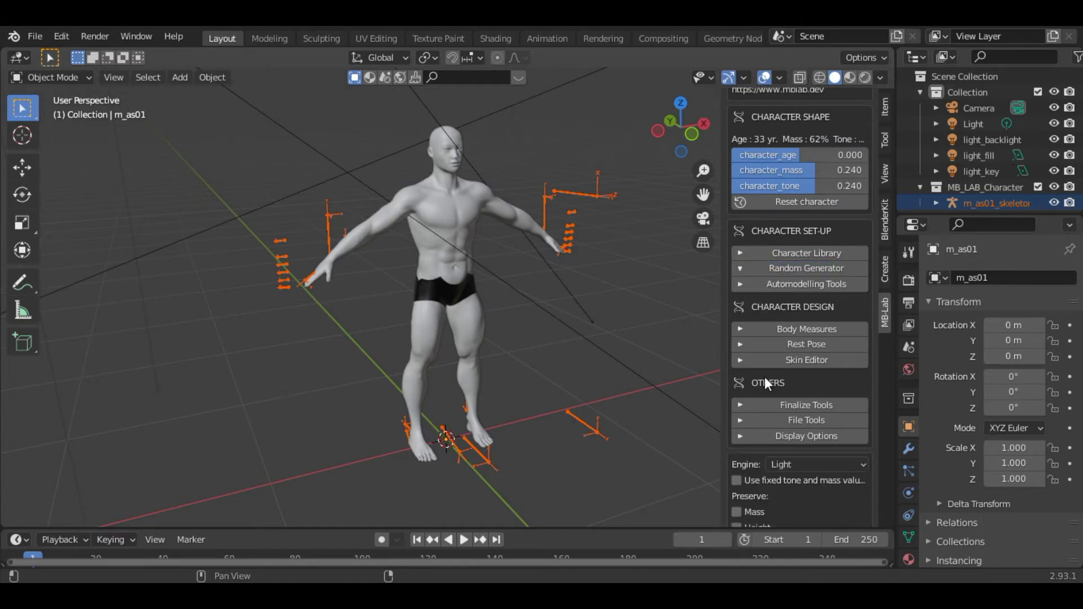
{"action": "scroll", "coordinate": [784, 389], "scroll_direction": "down", "scroll_amount": 6}
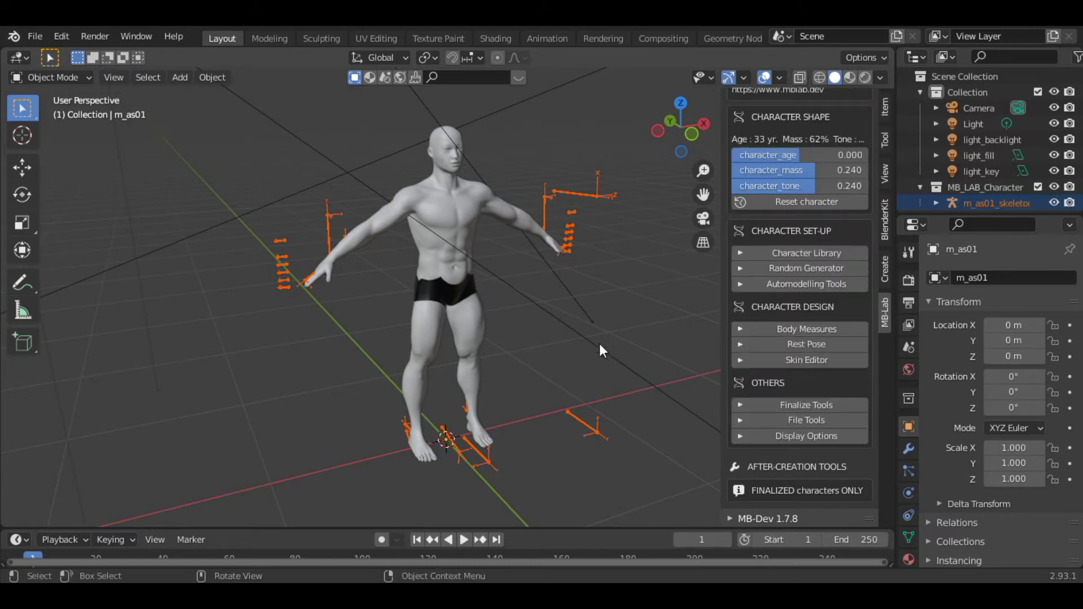
Show the Body Measures parameters and look through the morphing categories, leaving Abdomen selected
{"action": "left_click", "coordinate": [737, 326]}
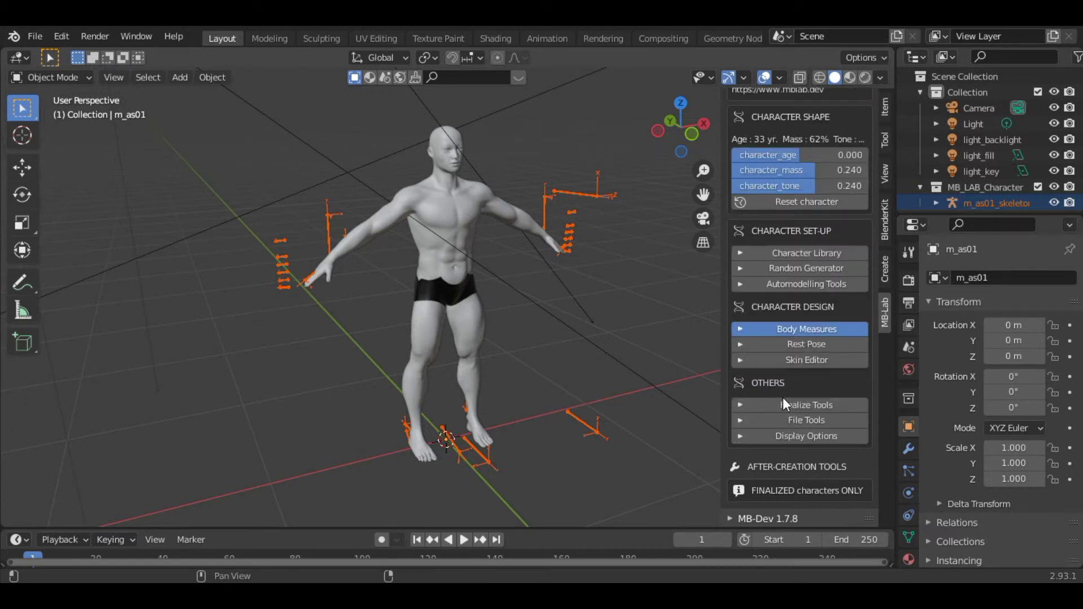
{"action": "scroll", "coordinate": [783, 397], "scroll_direction": "down", "scroll_amount": 5}
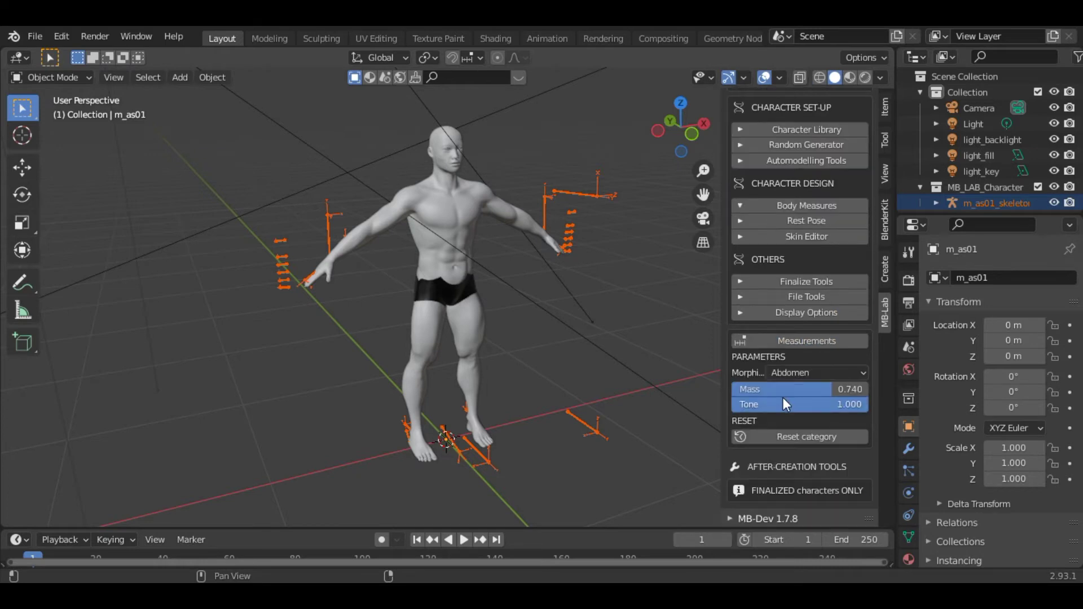
{"action": "left_click", "coordinate": [847, 373]}
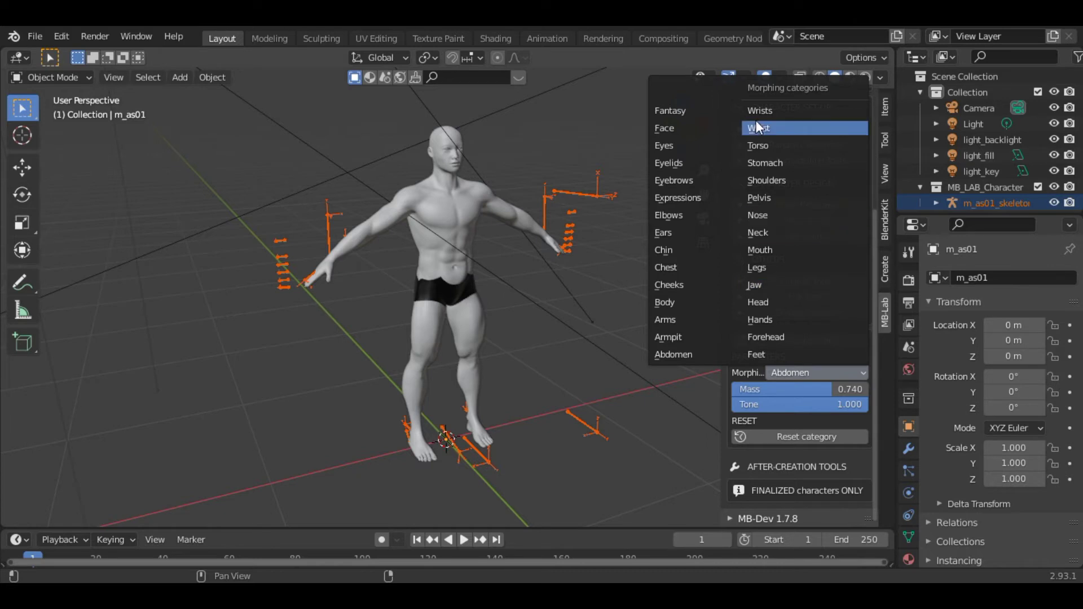
{"action": "left_click", "coordinate": [812, 375]}
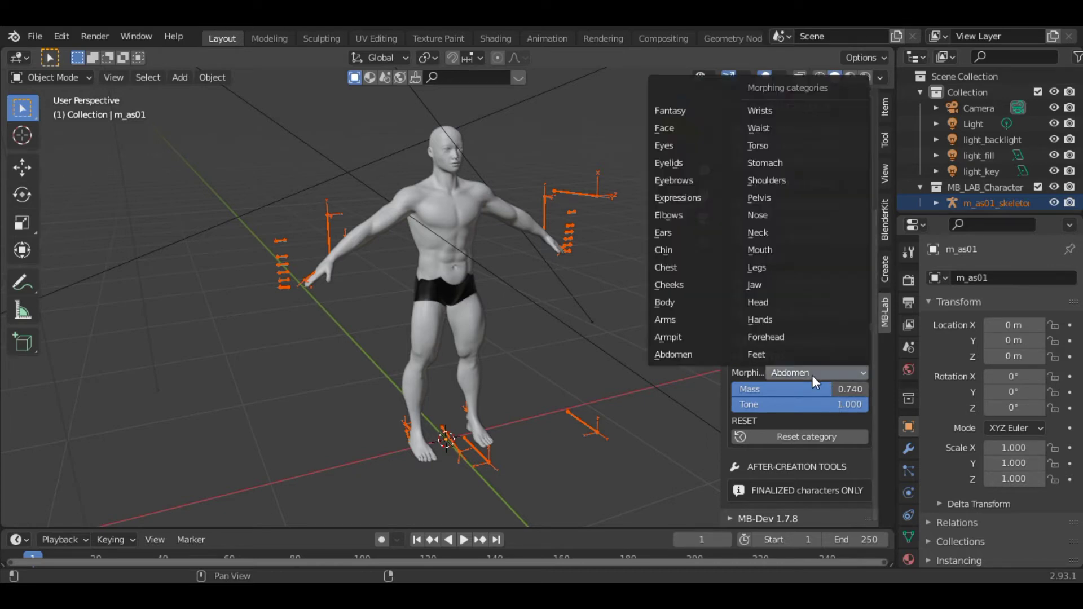
{"action": "left_click", "coordinate": [812, 375]}
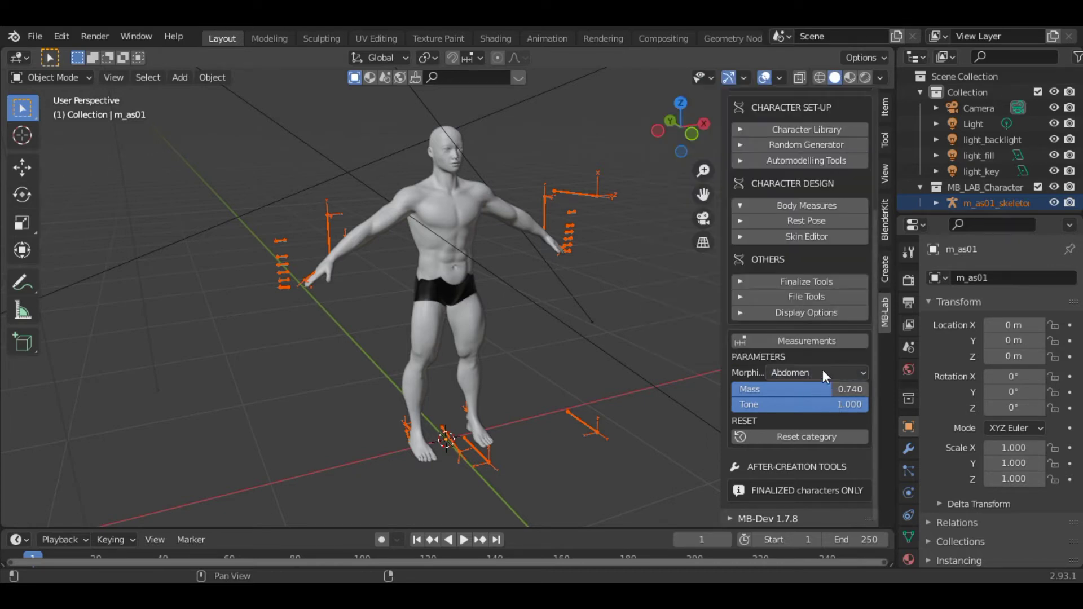
Show the Skin Editor parameters and examine the eye and skin settings, then collapse the section
{"action": "left_click", "coordinate": [782, 294]}
{"action": "left_click", "coordinate": [741, 360]}
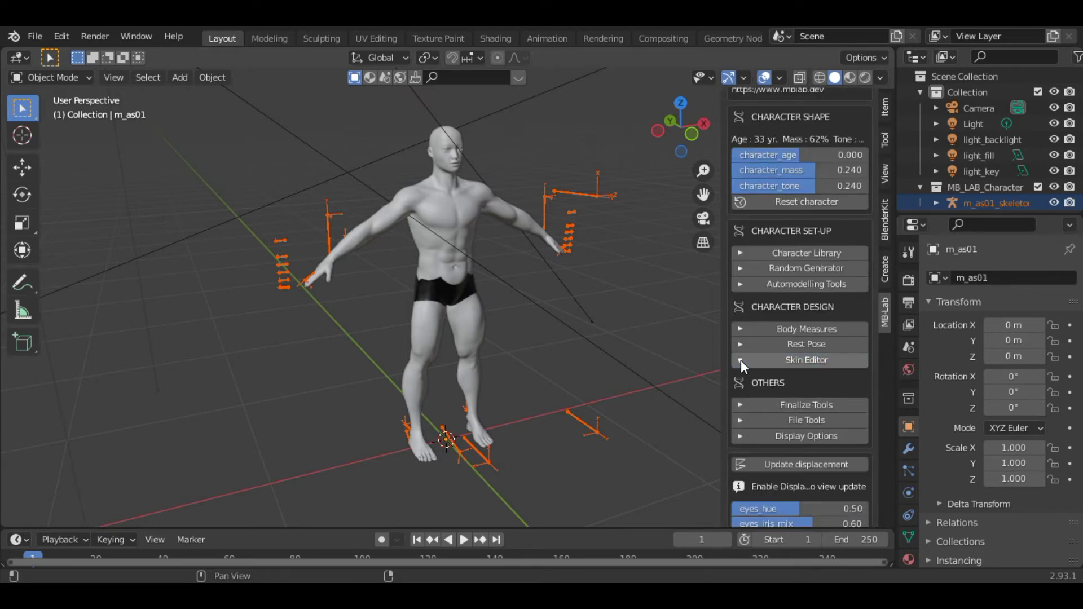
{"action": "scroll", "coordinate": [778, 389], "scroll_direction": "down", "scroll_amount": 7}
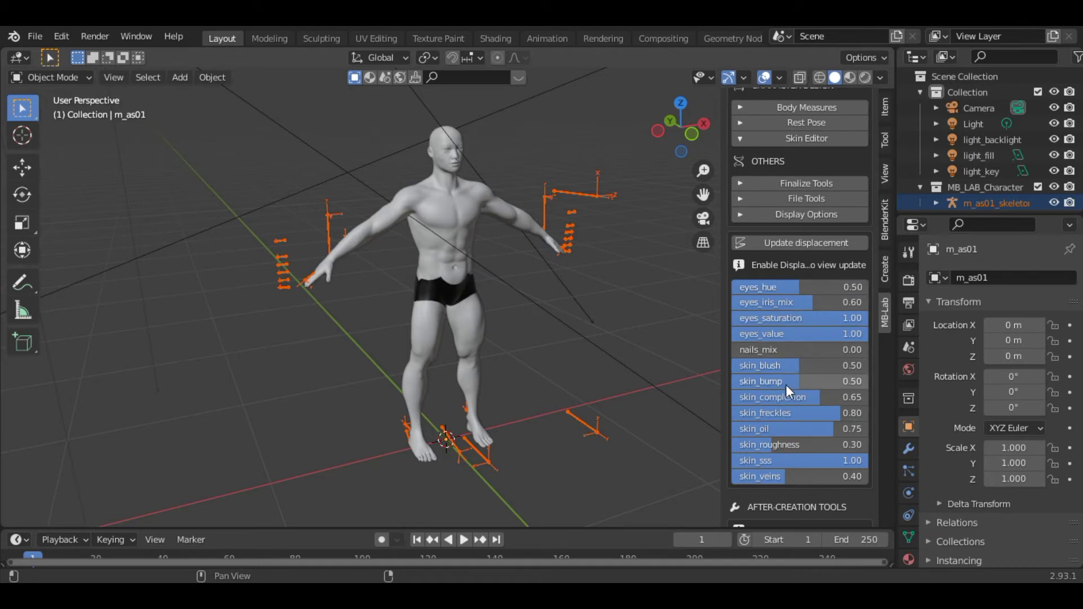
{"action": "scroll", "coordinate": [770, 279], "scroll_direction": "up", "scroll_amount": 10}
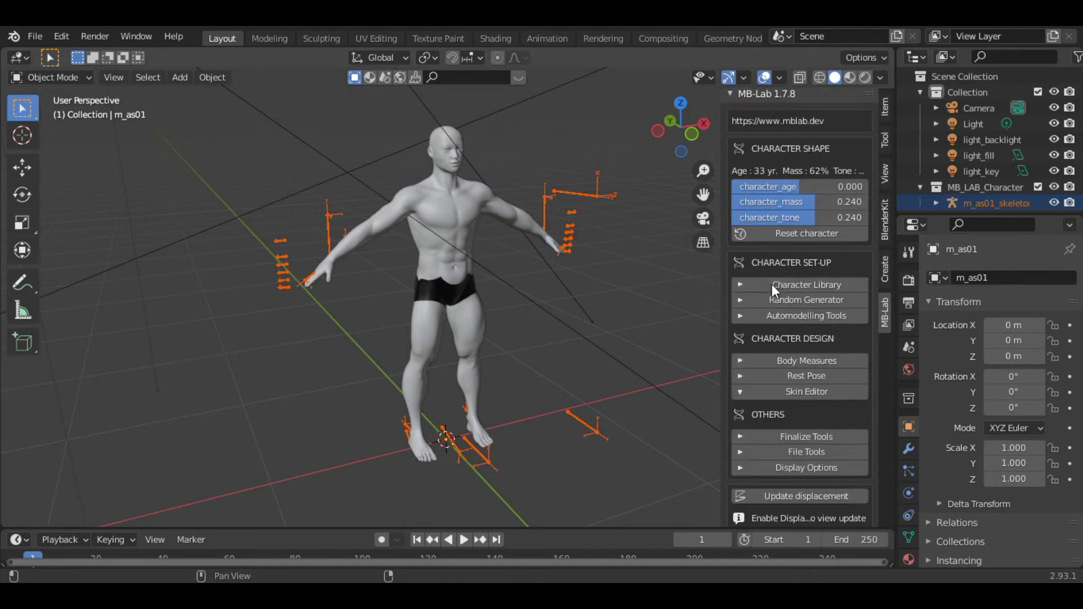
{"action": "left_click", "coordinate": [738, 393]}
Finalize the character with textures and backup, saving untitled.png in the MB Lab - Human folder
{"action": "scroll", "coordinate": [752, 402], "scroll_direction": "down", "scroll_amount": 2}
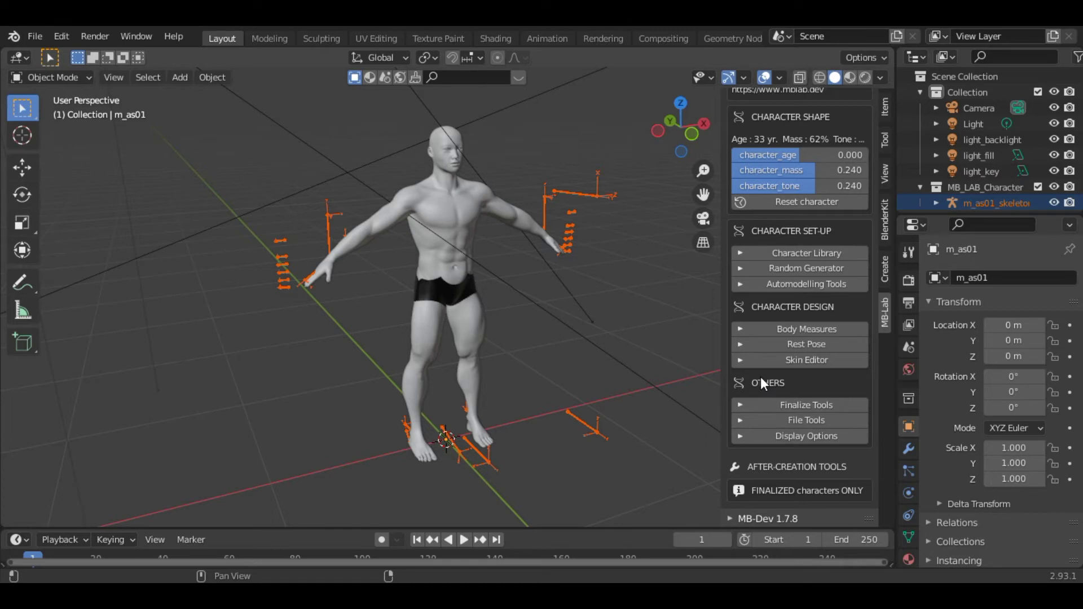
{"action": "left_click", "coordinate": [748, 403]}
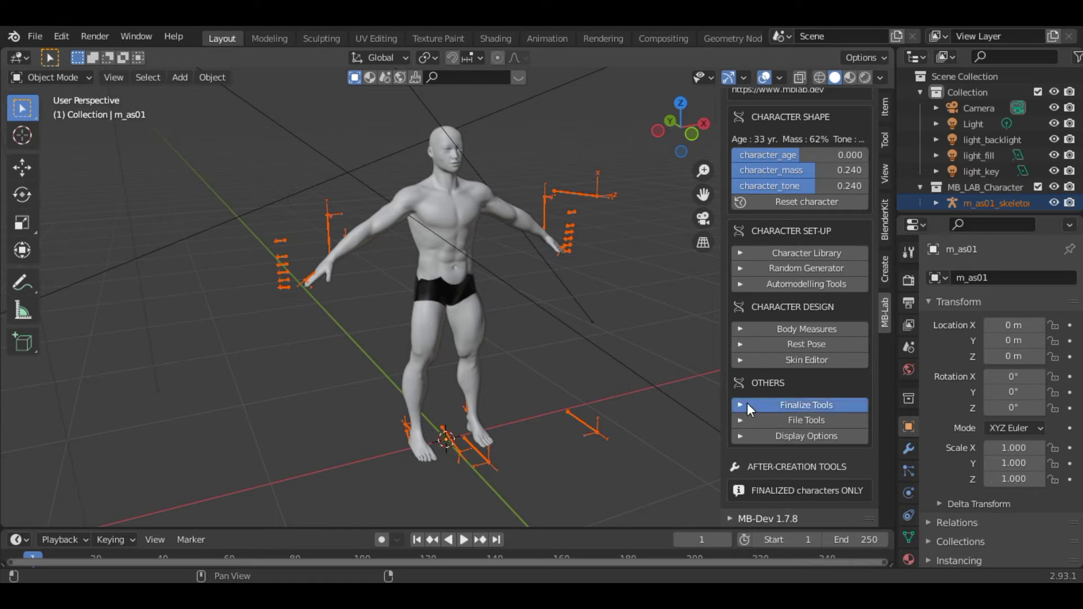
{"action": "scroll", "coordinate": [778, 429], "scroll_direction": "down", "scroll_amount": 5}
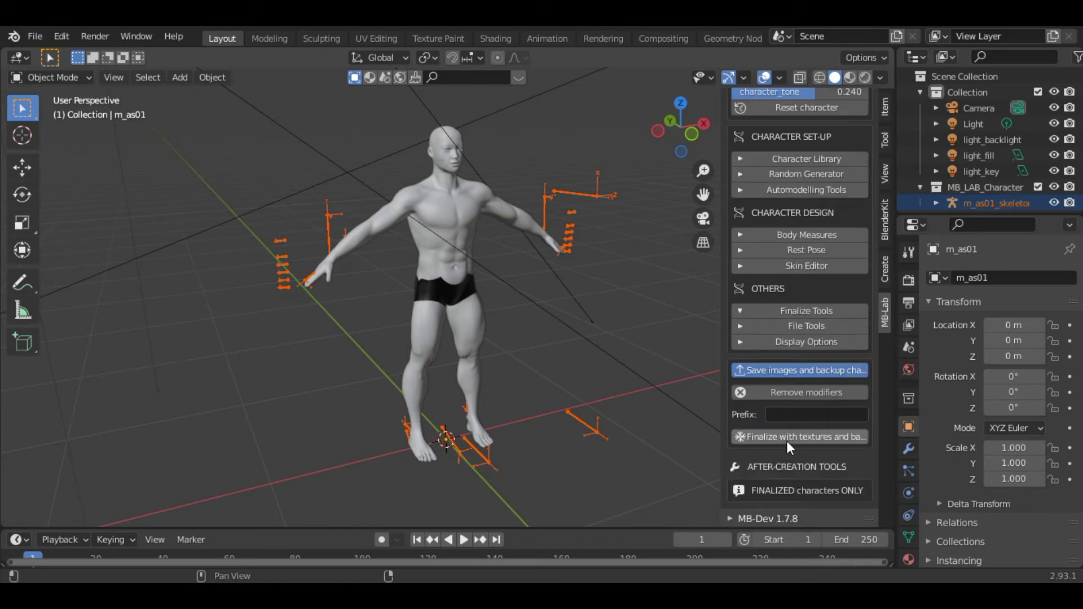
{"action": "left_click", "coordinate": [791, 437]}
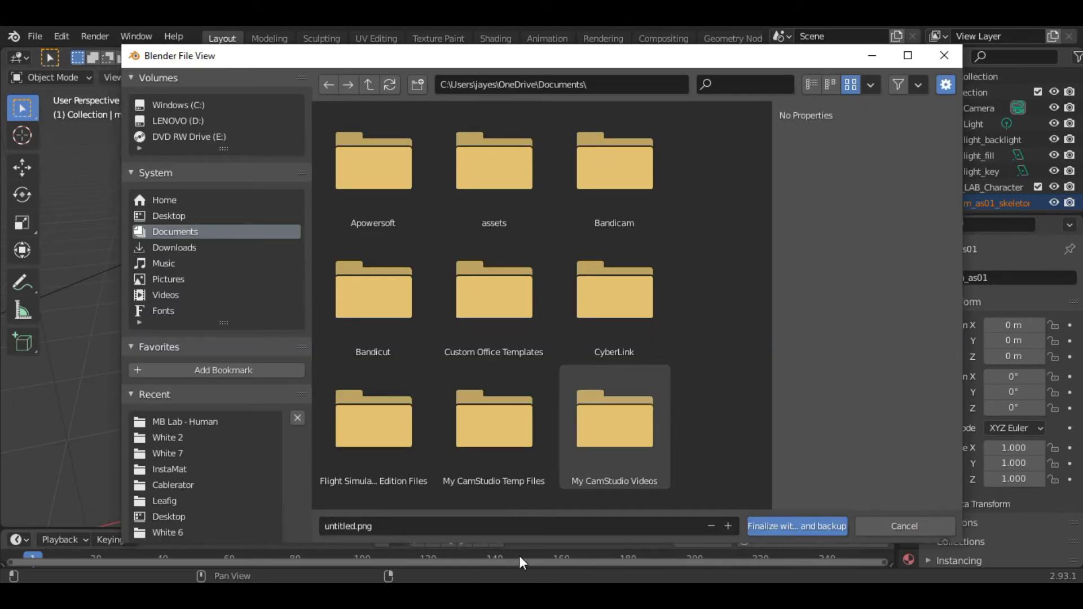
{"action": "left_click", "coordinate": [201, 424]}
{"action": "left_click", "coordinate": [790, 530]}
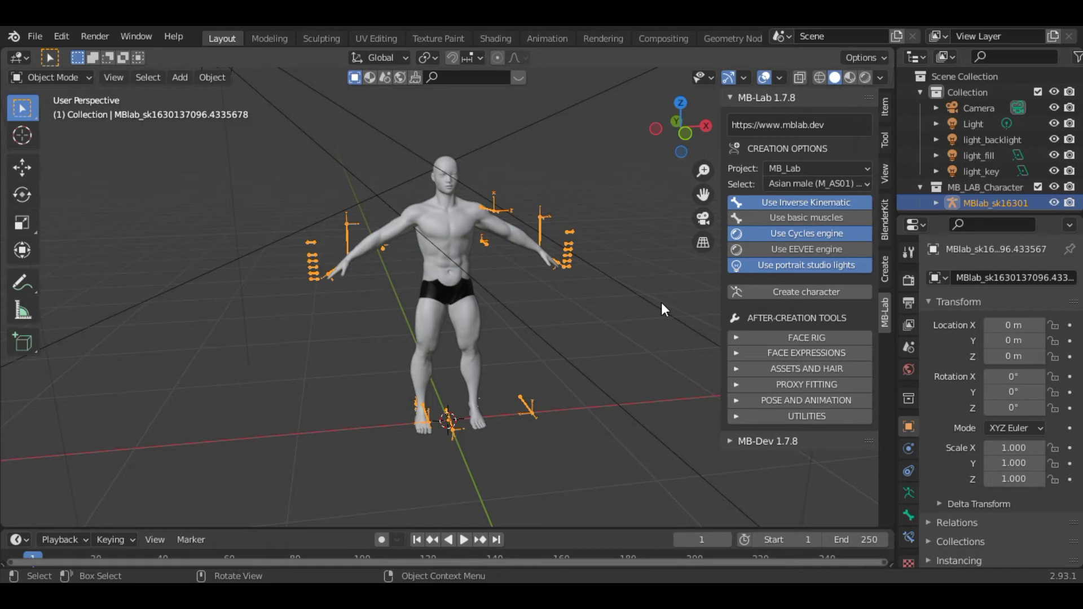
Create a face rig for the finalized character from the Face Rig after-creation tools
{"action": "left_click", "coordinate": [745, 335]}
{"action": "left_click", "coordinate": [739, 337]}
{"action": "left_click", "coordinate": [740, 335]}
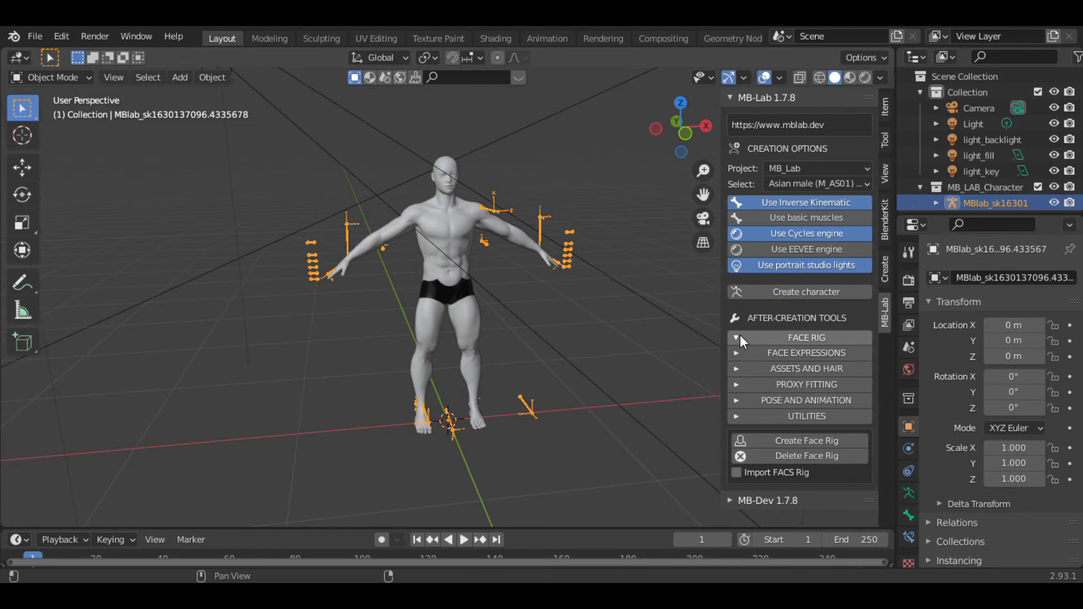
{"action": "left_click", "coordinate": [739, 334]}
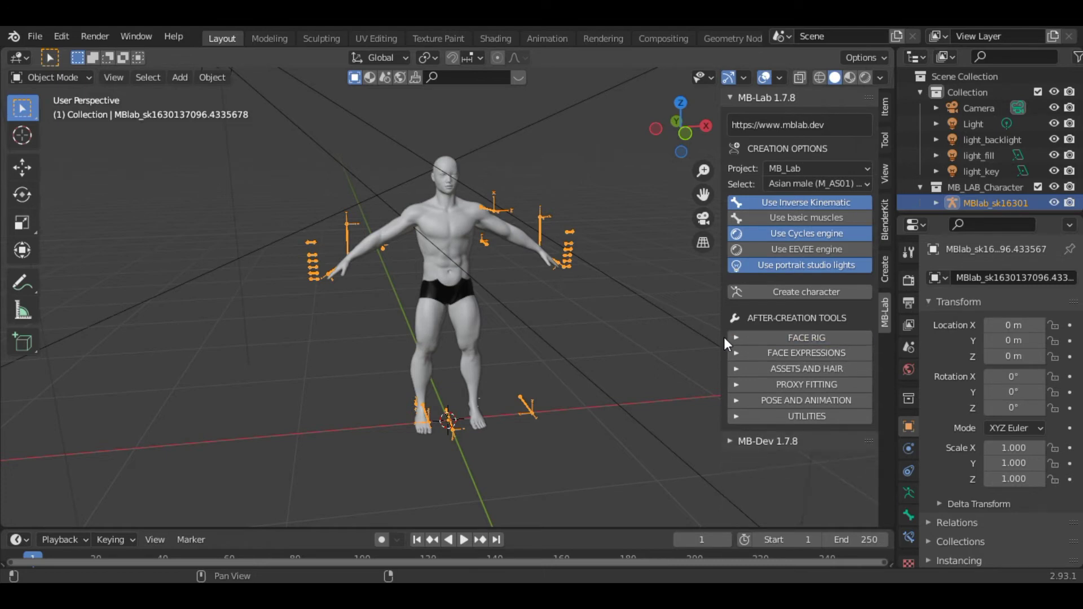
{"action": "left_click", "coordinate": [745, 338]}
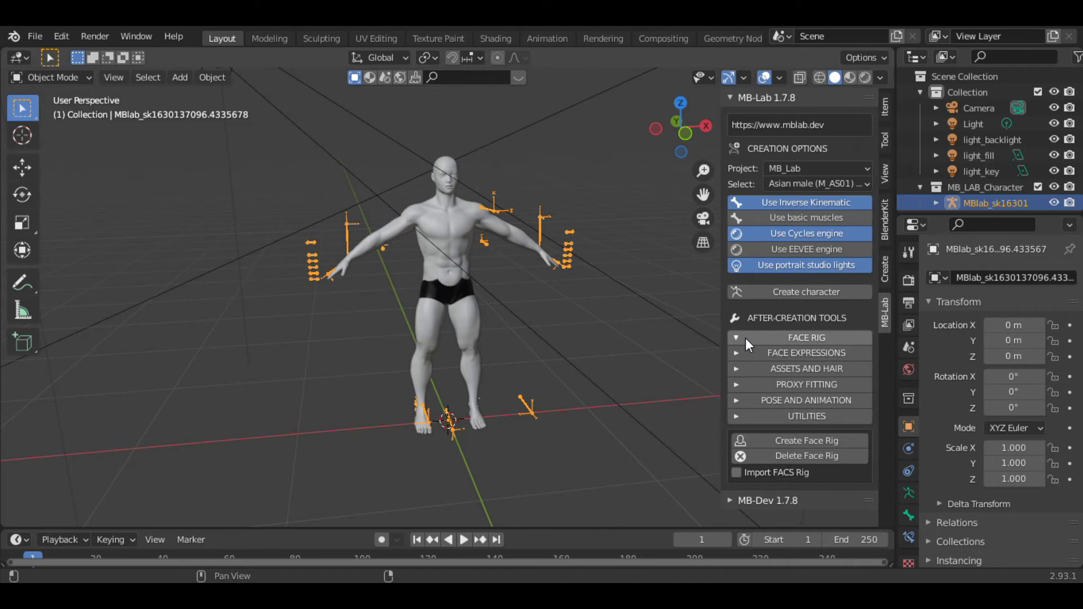
{"action": "left_click", "coordinate": [796, 440]}
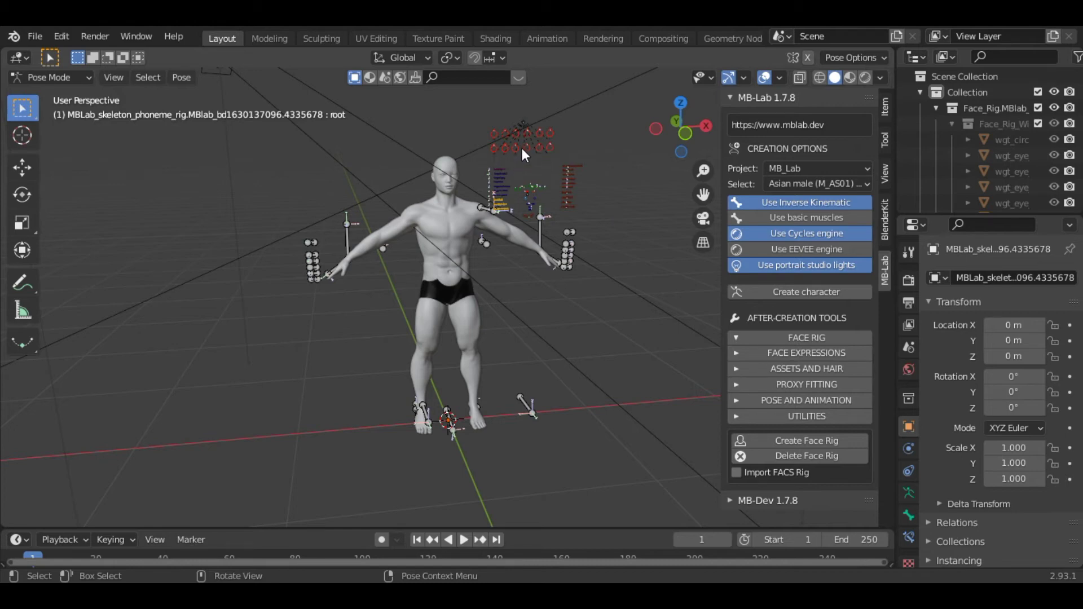
Rotate the ph_AI phoneme control of the face rig by about -94 degrees to open the mouth
{"action": "scroll", "coordinate": [616, 177], "scroll_direction": "up", "scroll_amount": 8}
{"action": "left_click", "coordinate": [610, 128]}
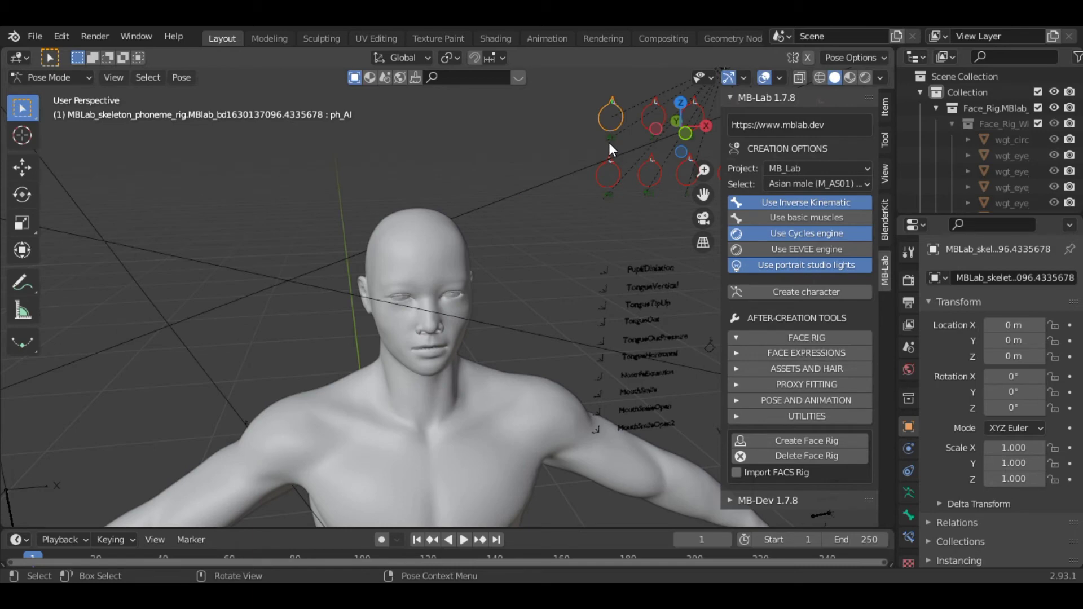
{"action": "key", "text": "r"}
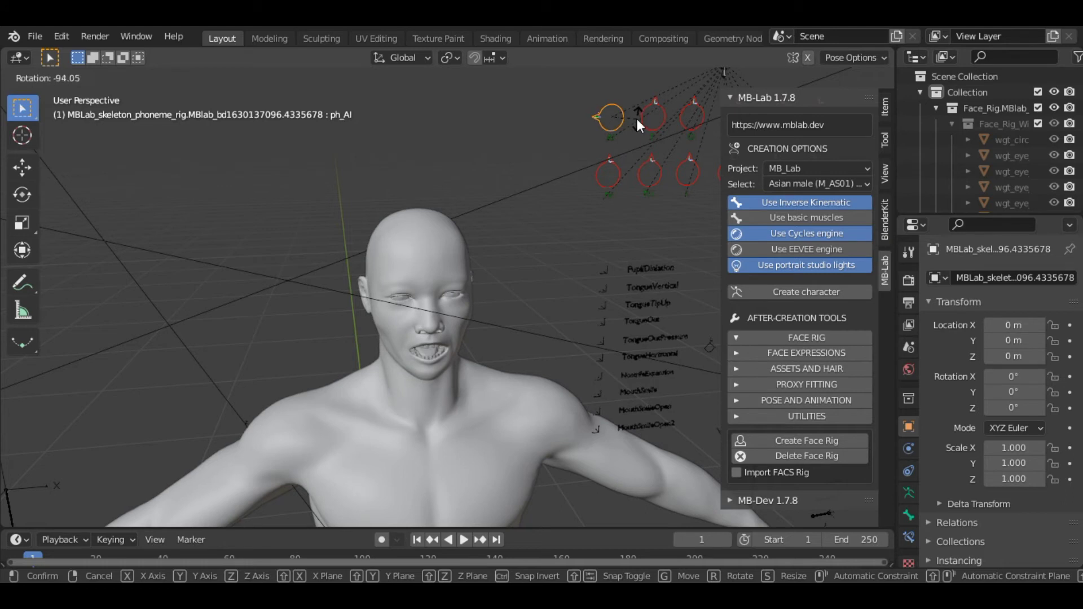
{"action": "left_click", "coordinate": [638, 118]}
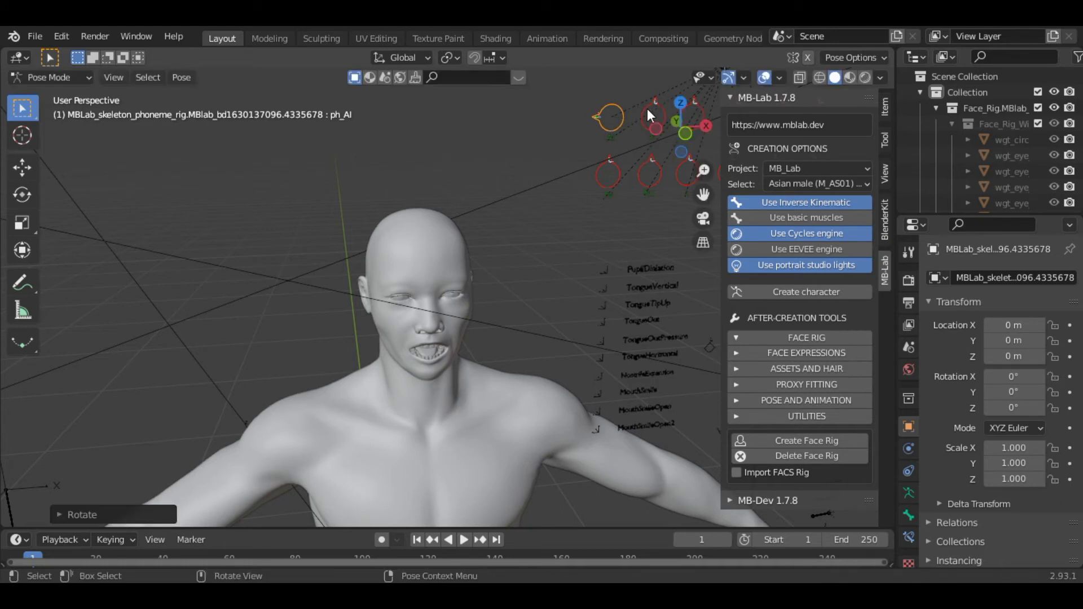
Rotate the ph_E phoneme control of the face rig to adjust the mouth shape
{"action": "left_click", "coordinate": [648, 113]}
{"action": "key", "text": "r"}
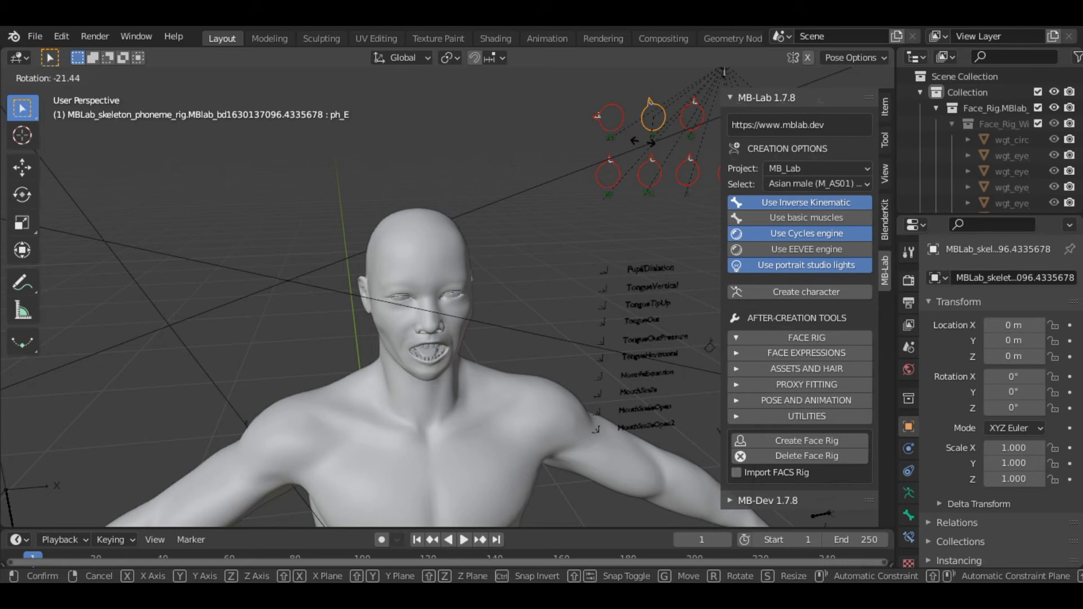
{"action": "left_click", "coordinate": [630, 277]}
Select the body mesh and add Particle Hair to it with the Dark Brown hair color
{"action": "left_click", "coordinate": [762, 368]}
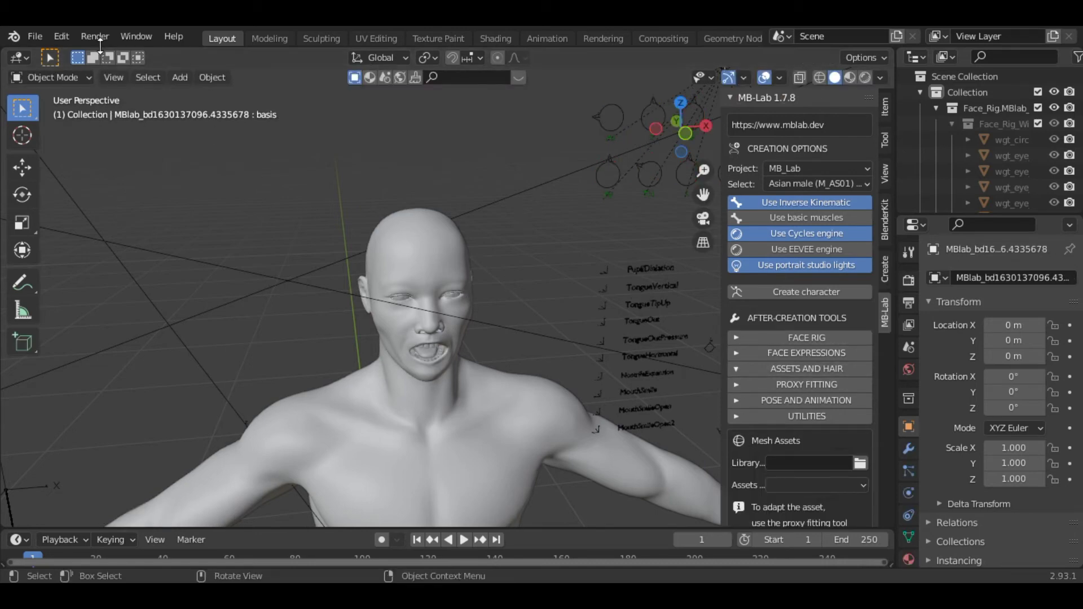
{"action": "left_click", "coordinate": [410, 291]}
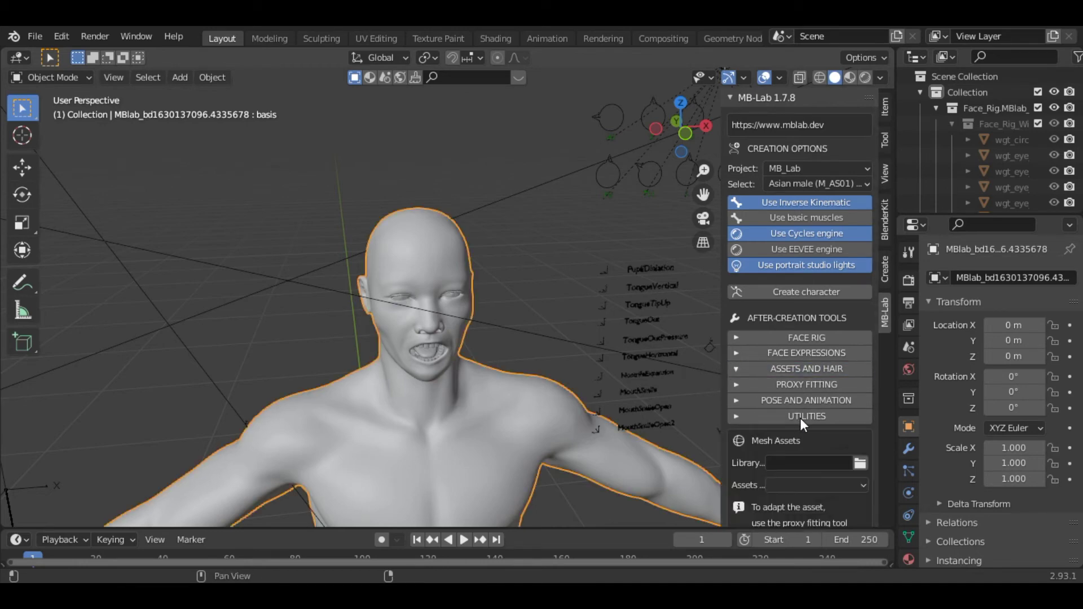
{"action": "scroll", "coordinate": [799, 418], "scroll_direction": "down", "scroll_amount": 8}
{"action": "left_click", "coordinate": [817, 362]}
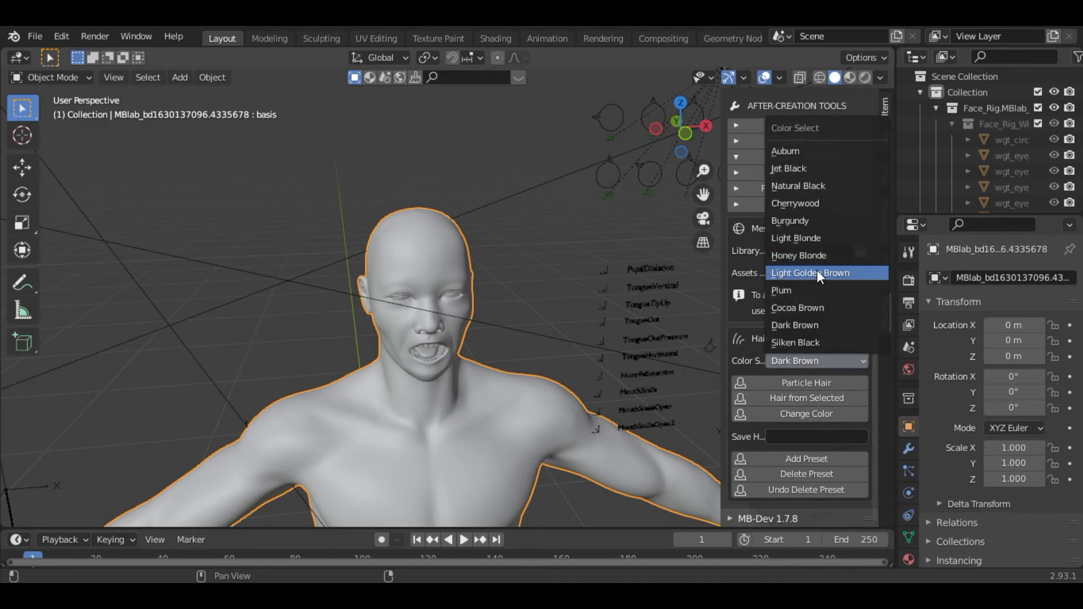
{"action": "left_click", "coordinate": [809, 326]}
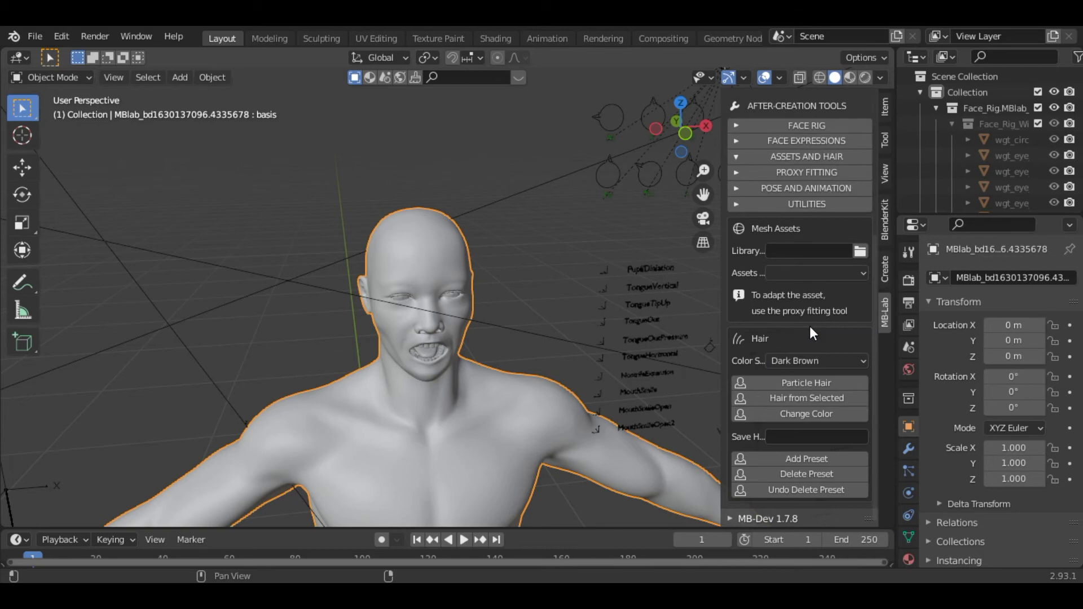
{"action": "left_click", "coordinate": [790, 383]}
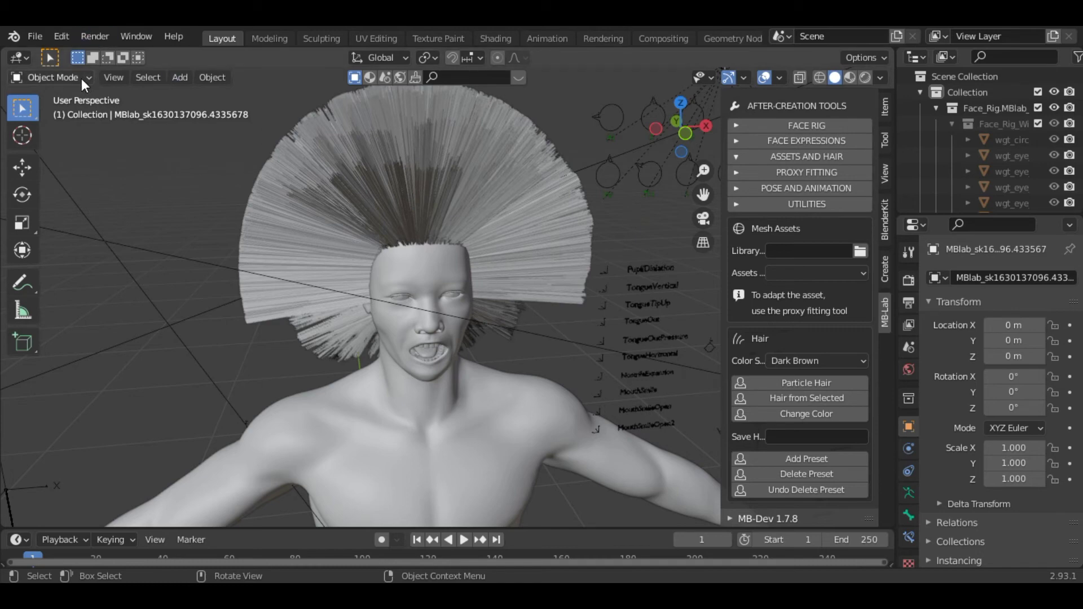
Select the Head_Hair object and switch it to Particle Edit mode
{"action": "left_click", "coordinate": [382, 216]}
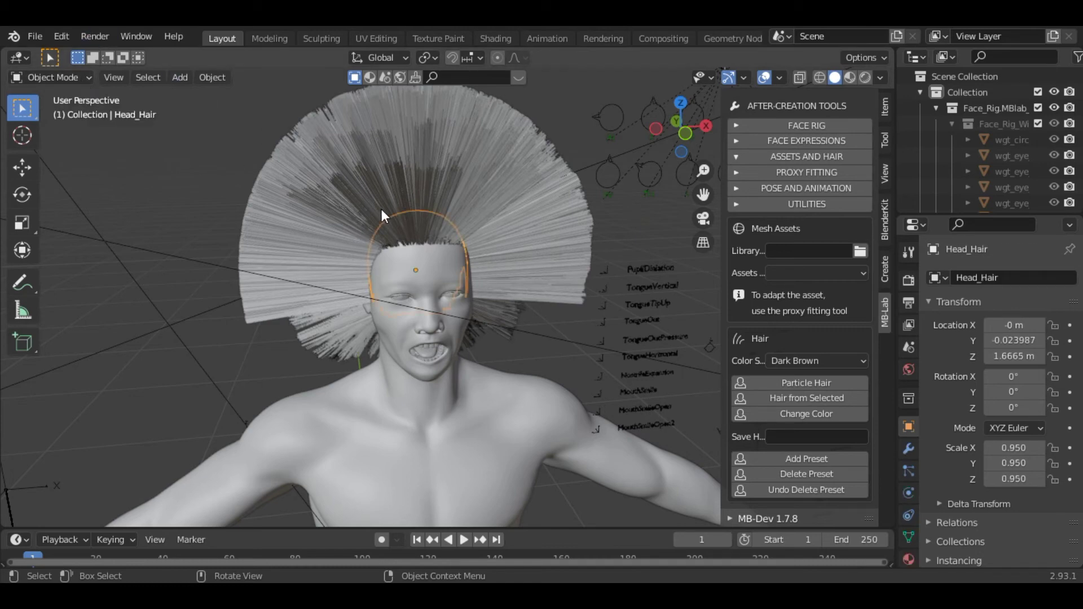
{"action": "left_click", "coordinate": [71, 77]}
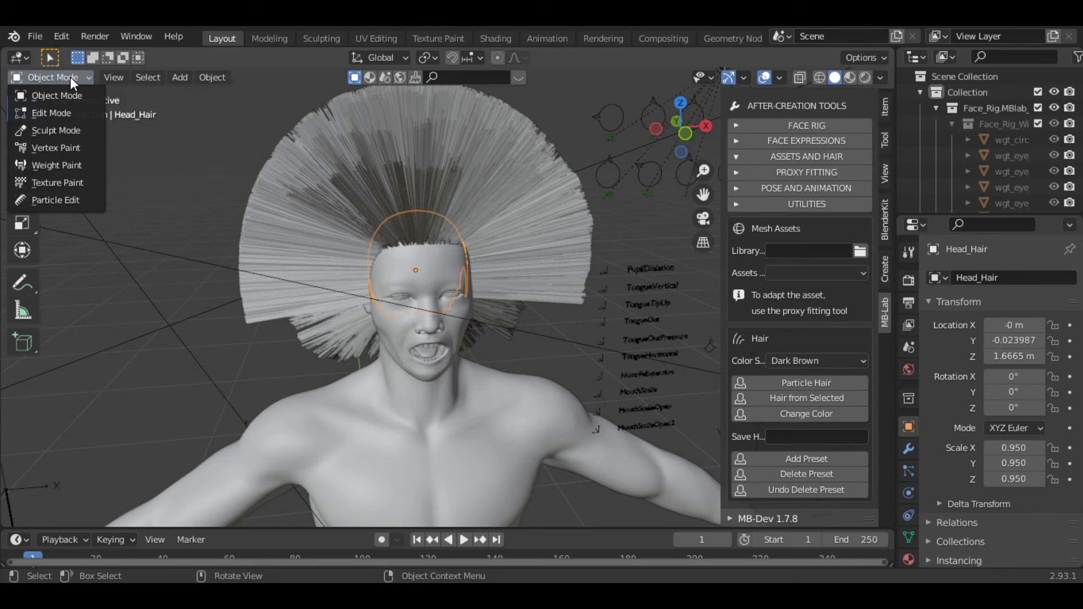
{"action": "left_click", "coordinate": [62, 77]}
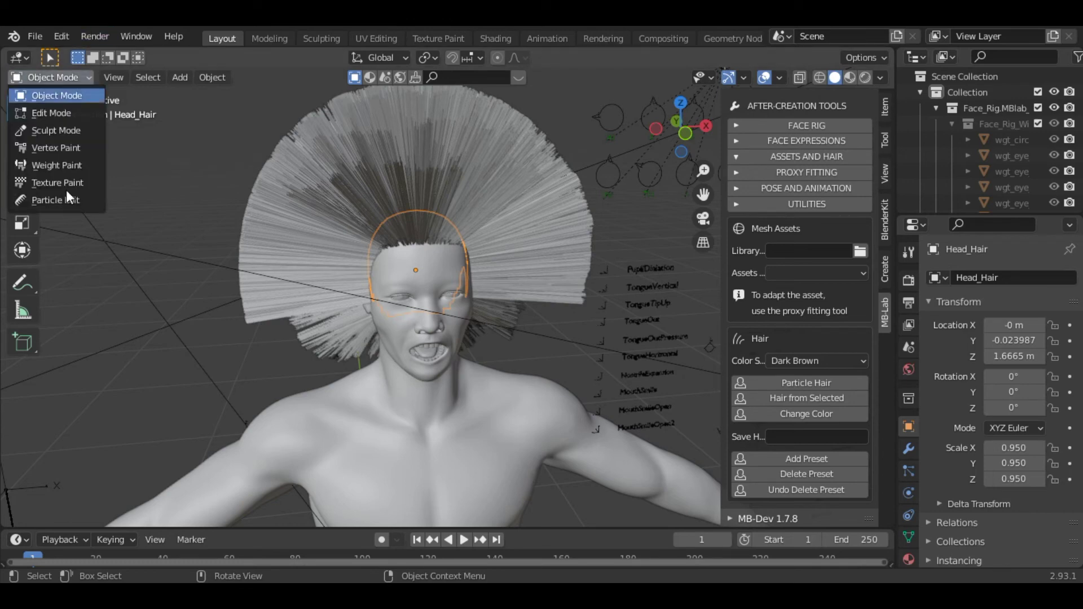
{"action": "left_click", "coordinate": [56, 200]}
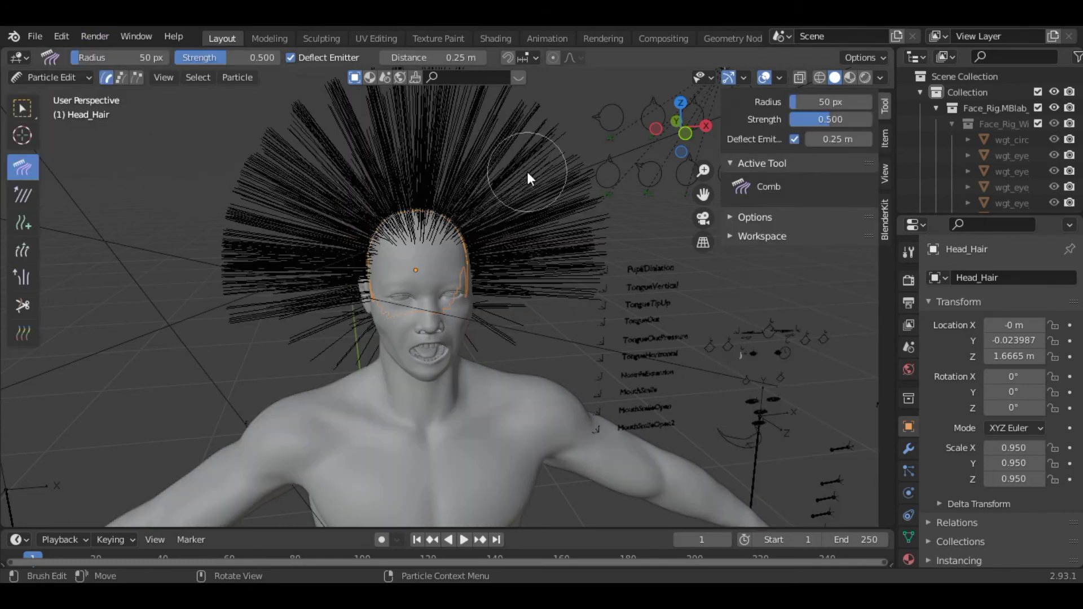
Comb the hair down around the sides and back of the head, enlarging the brush radius to 169 px
{"action": "mouse_move", "coordinate": [528, 173]}
{"action": "left_mouse_down"}
{"action": "mouse_move", "coordinate": [551, 164]}
{"action": "mouse_move", "coordinate": [542, 154]}
{"action": "mouse_move", "coordinate": [541, 211]}
{"action": "mouse_move", "coordinate": [563, 219]}
{"action": "mouse_move", "coordinate": [530, 303]}
{"action": "mouse_move", "coordinate": [510, 323]}
{"action": "mouse_move", "coordinate": [542, 216]}
{"action": "mouse_move", "coordinate": [544, 271]}
{"action": "left_mouse_up"}
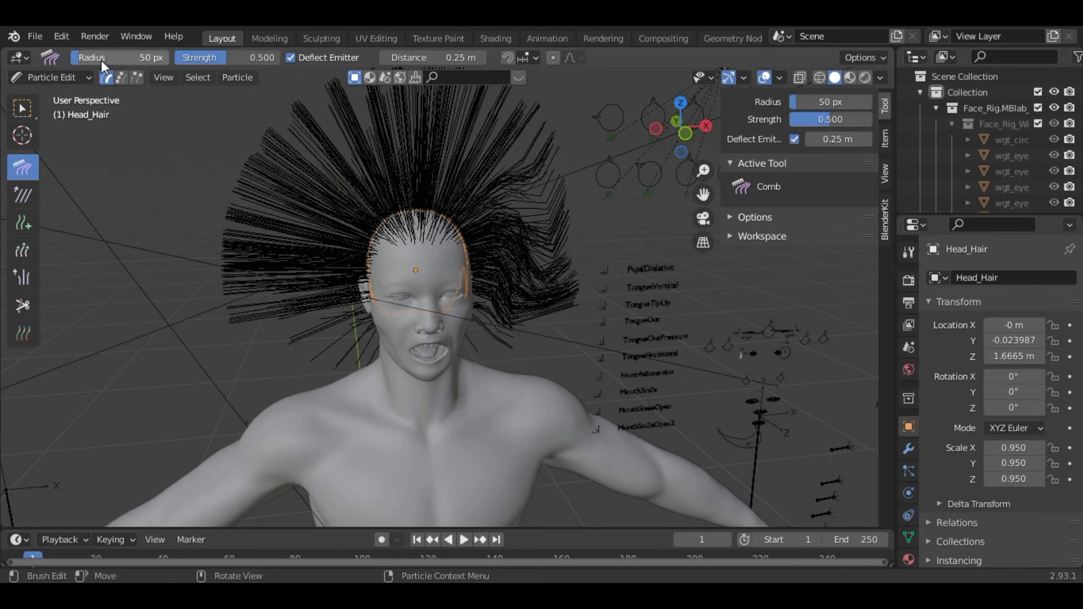
{"action": "left_click_drag", "start_coordinate": [103, 57], "coordinate": [169, 58]}
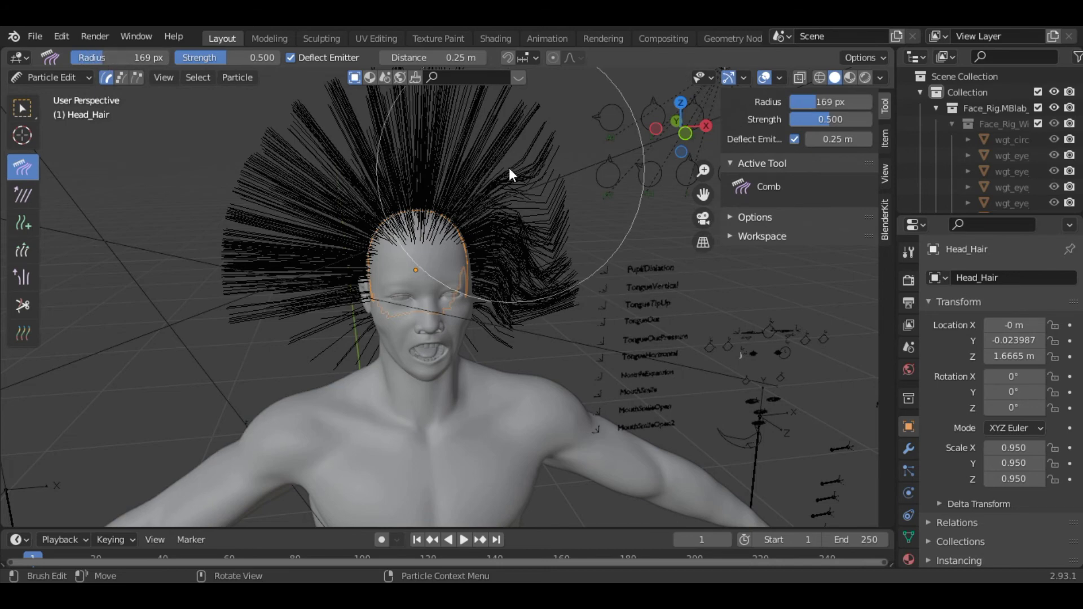
{"action": "mouse_move", "coordinate": [508, 168]}
{"action": "left_mouse_down"}
{"action": "mouse_move", "coordinate": [508, 244]}
{"action": "mouse_move", "coordinate": [508, 229]}
{"action": "mouse_move", "coordinate": [554, 273]}
{"action": "mouse_move", "coordinate": [557, 294]}
{"action": "mouse_move", "coordinate": [476, 372]}
{"action": "mouse_move", "coordinate": [498, 338]}
{"action": "left_mouse_up"}
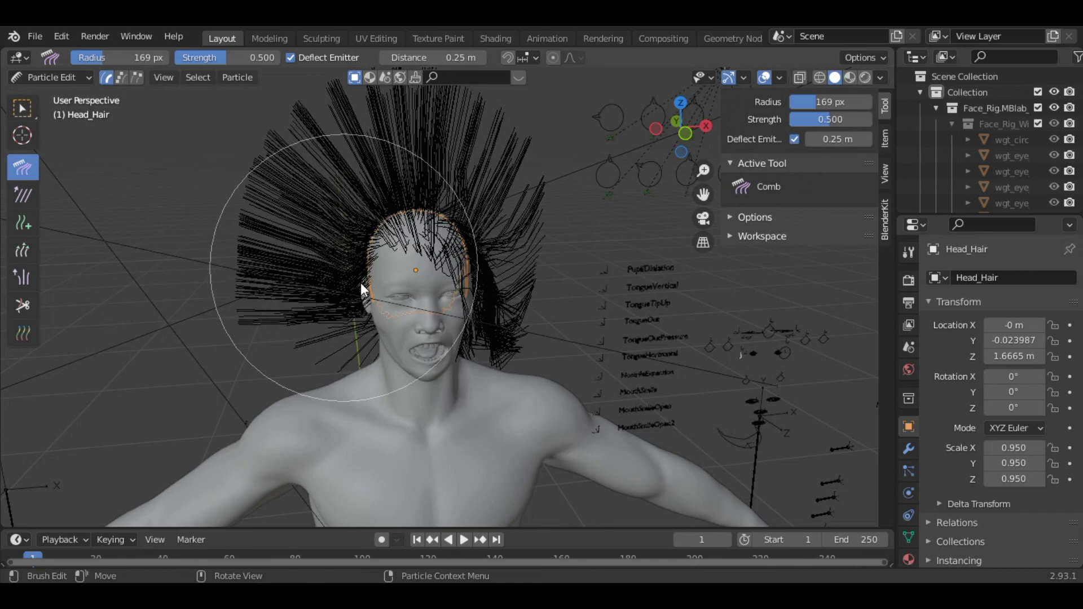
{"action": "left_click_drag", "start_coordinate": [361, 283], "coordinate": [371, 292]}
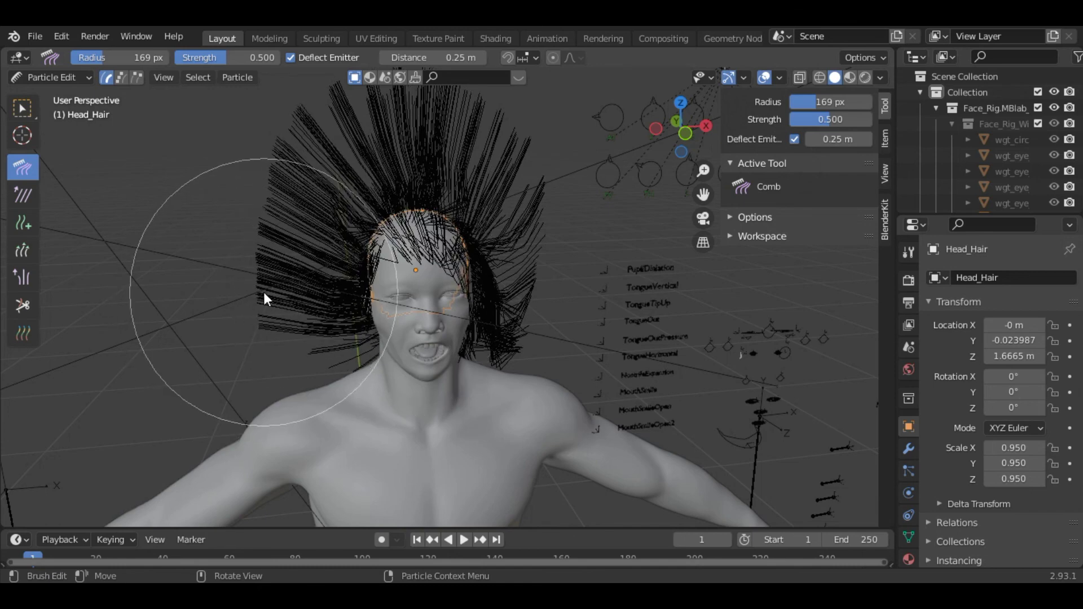
{"action": "mouse_move", "coordinate": [264, 290]}
{"action": "left_mouse_down"}
{"action": "mouse_move", "coordinate": [275, 324]}
{"action": "mouse_move", "coordinate": [323, 354]}
{"action": "mouse_move", "coordinate": [290, 183]}
{"action": "mouse_move", "coordinate": [297, 173]}
{"action": "mouse_move", "coordinate": [322, 211]}
{"action": "mouse_move", "coordinate": [378, 148]}
{"action": "mouse_move", "coordinate": [382, 226]}
{"action": "mouse_move", "coordinate": [371, 154]}
{"action": "mouse_move", "coordinate": [529, 163]}
{"action": "mouse_move", "coordinate": [505, 163]}
{"action": "mouse_move", "coordinate": [670, 98]}
{"action": "mouse_move", "coordinate": [649, 130]}
{"action": "mouse_move", "coordinate": [684, 127]}
{"action": "left_mouse_up"}
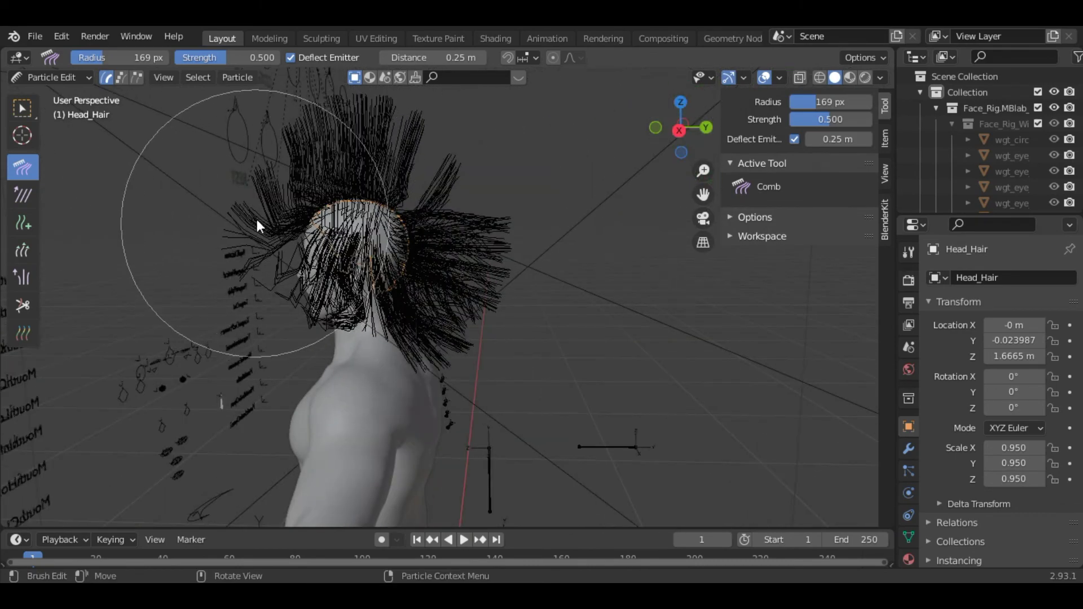
{"action": "mouse_move", "coordinate": [258, 226]}
{"action": "left_mouse_down"}
{"action": "mouse_move", "coordinate": [395, 218]}
{"action": "mouse_move", "coordinate": [470, 258]}
{"action": "mouse_move", "coordinate": [438, 284]}
{"action": "mouse_move", "coordinate": [430, 327]}
{"action": "left_mouse_up"}
Reduce the Comb brush radius to 78 px and comb the hair at the top of the head downward
{"action": "key", "text": "f"}
{"action": "left_click", "coordinate": [457, 237]}
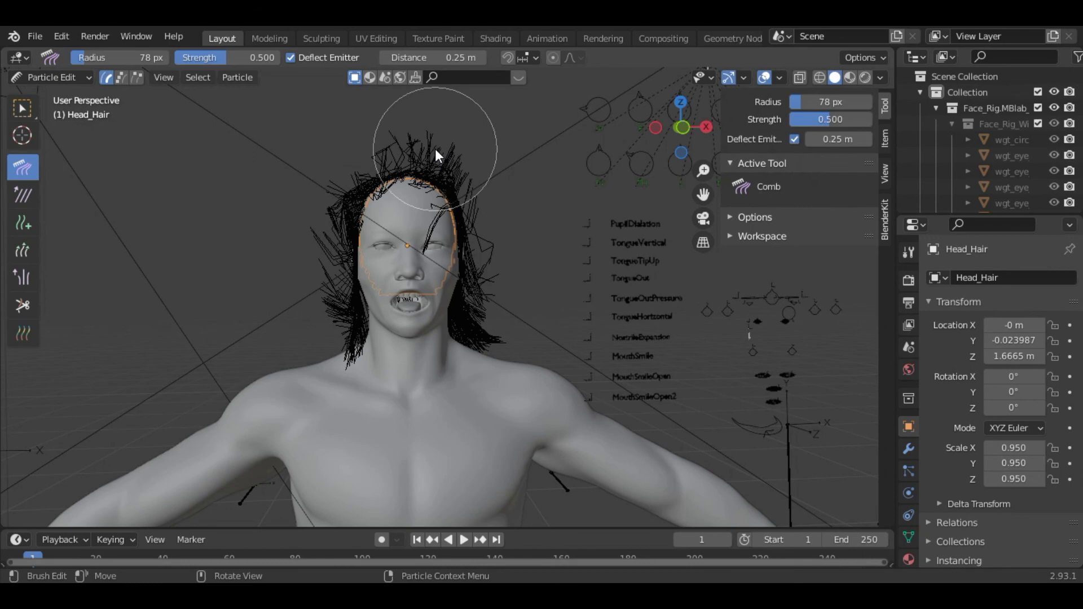
{"action": "mouse_move", "coordinate": [434, 147]}
{"action": "left_mouse_down"}
{"action": "mouse_move", "coordinate": [454, 208]}
{"action": "mouse_move", "coordinate": [416, 234]}
{"action": "left_mouse_up"}
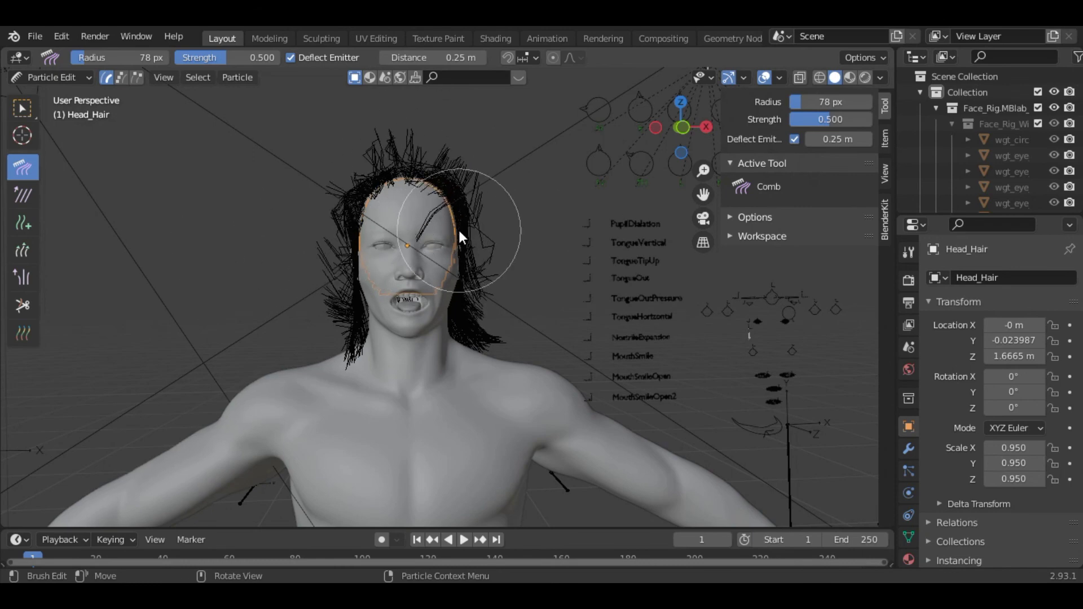
Return the Head_Hair object to Object Mode and inspect the combed hair on the character
{"action": "left_click", "coordinate": [53, 78]}
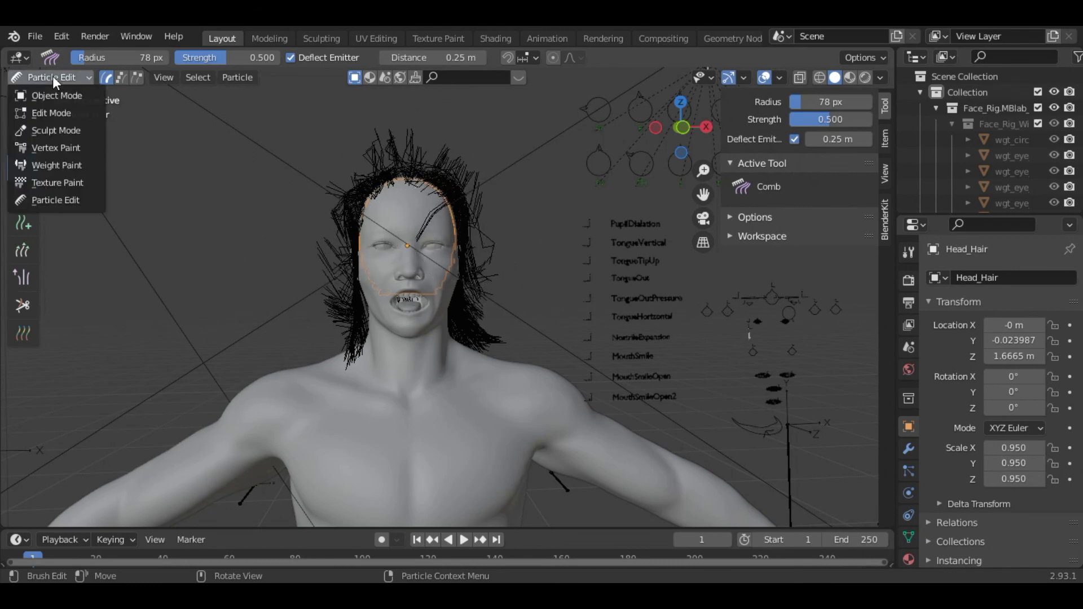
{"action": "left_click", "coordinate": [52, 93]}
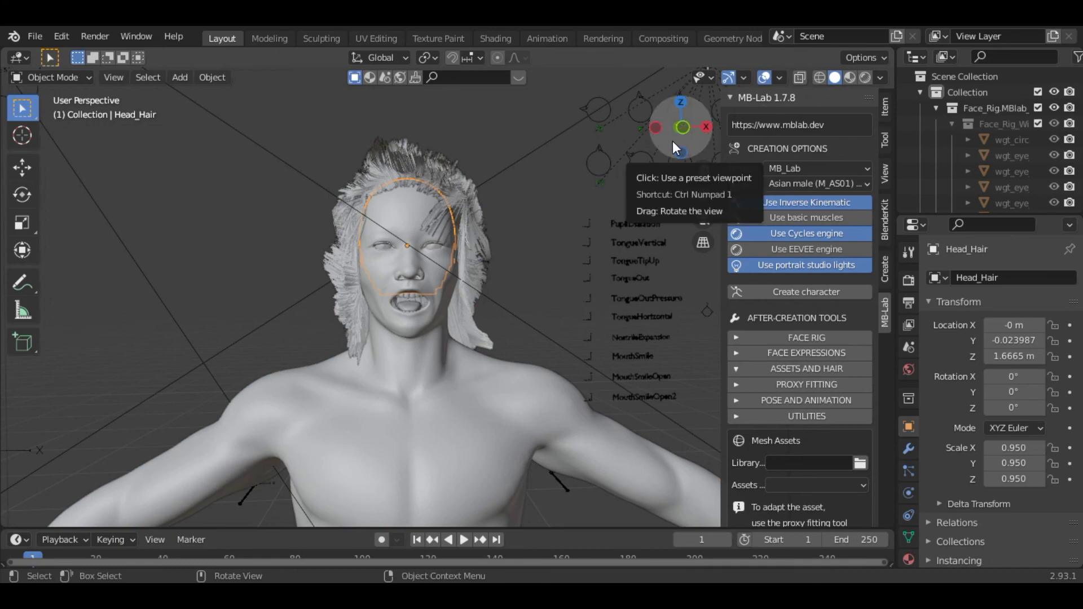
{"action": "left_click_drag", "start_coordinate": [673, 141], "coordinate": [459, 350]}
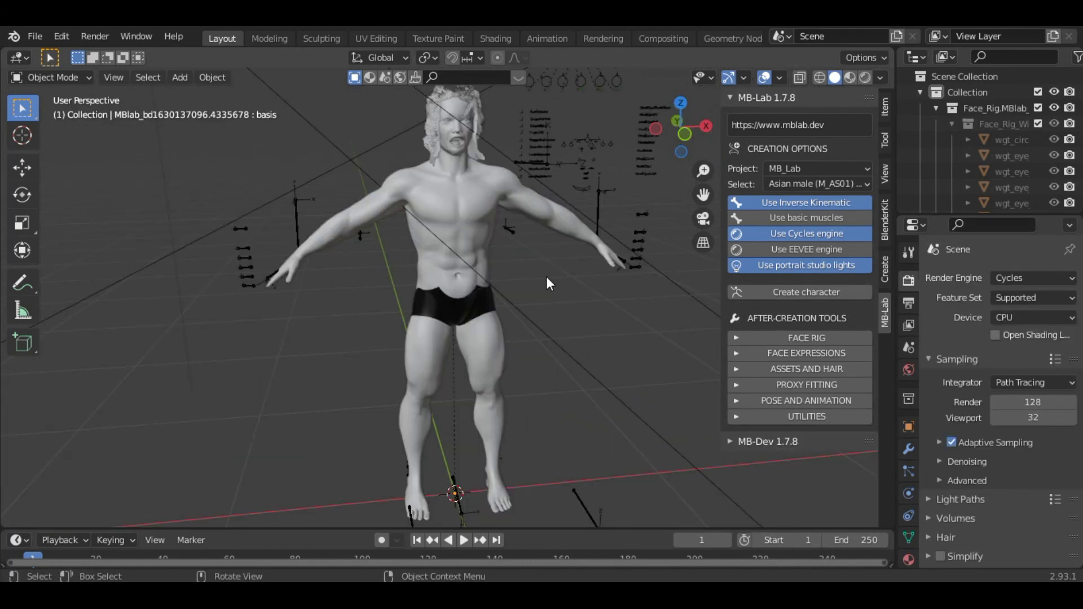
Select the character's MBlab_sk armature and switch it to Pose Mode
{"action": "left_click", "coordinate": [596, 206]}
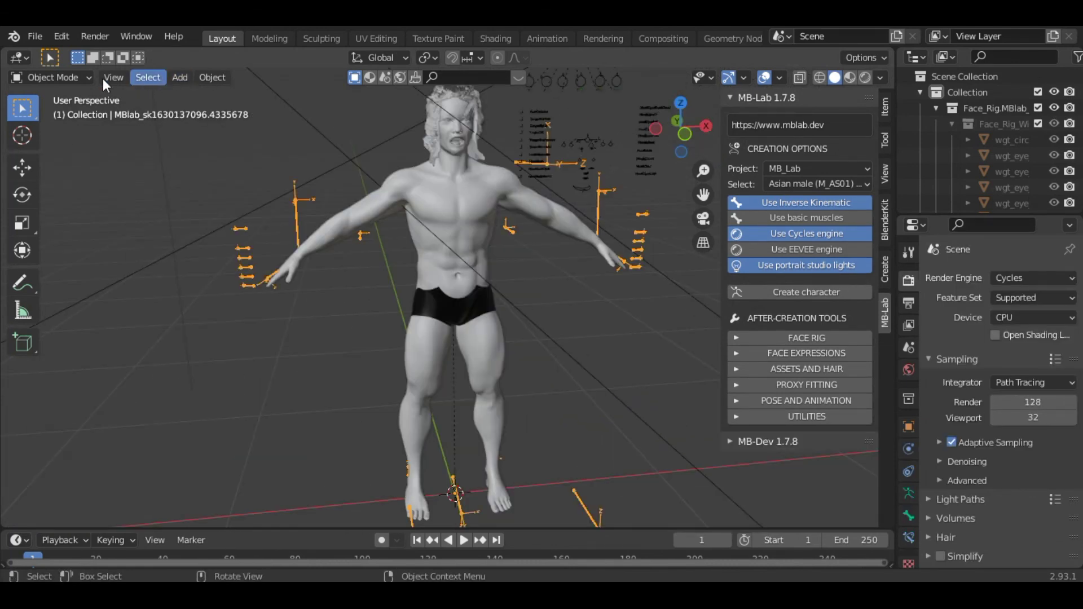
{"action": "left_click", "coordinate": [74, 77]}
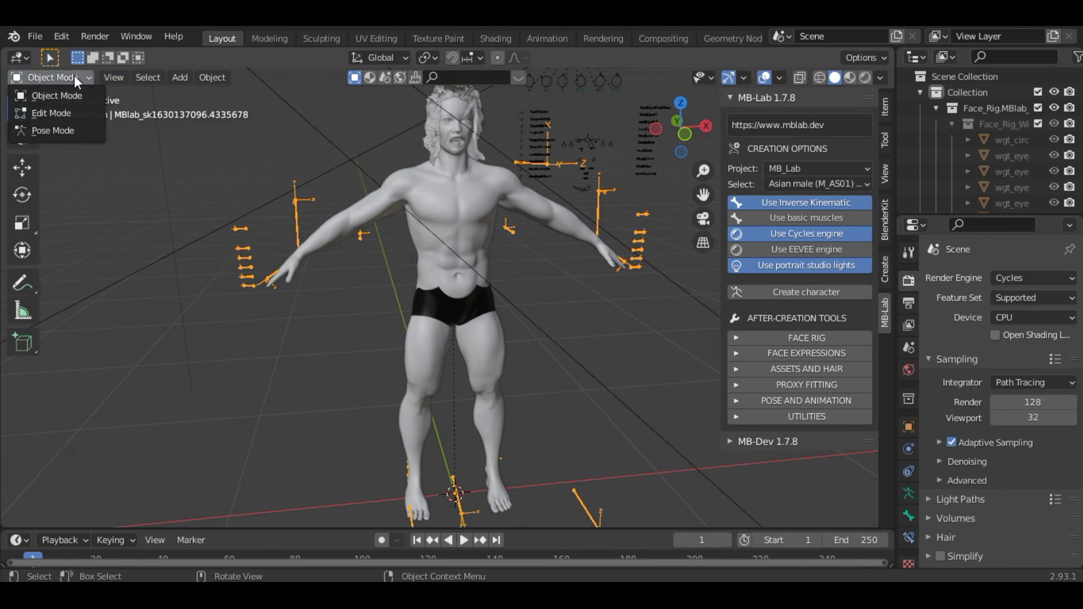
{"action": "left_click", "coordinate": [67, 129]}
Try posing the character by moving the IK_control_a_L arm bone, and moving and rotating the IK_control_lsp spine bone
{"action": "left_click", "coordinate": [599, 207]}
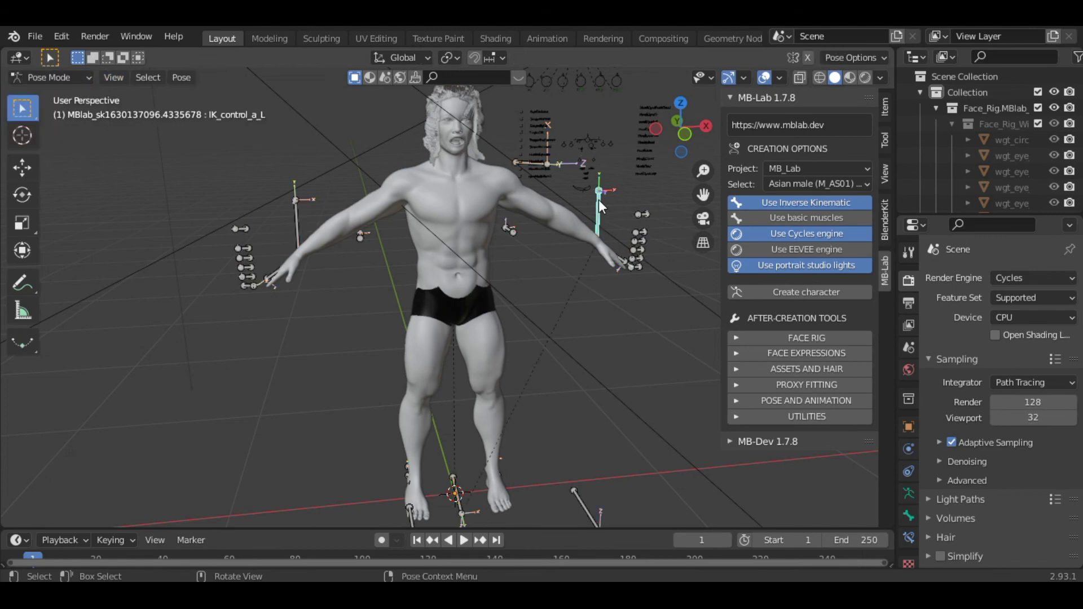
{"action": "key", "text": "g"}
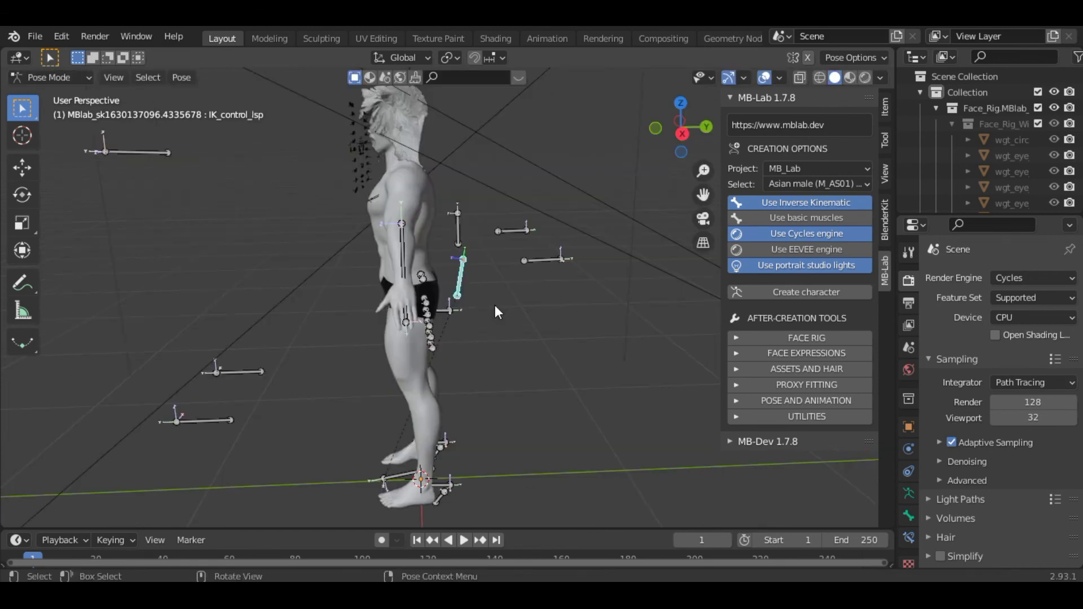
{"action": "key", "text": "g"}
{"action": "key", "text": "r"}
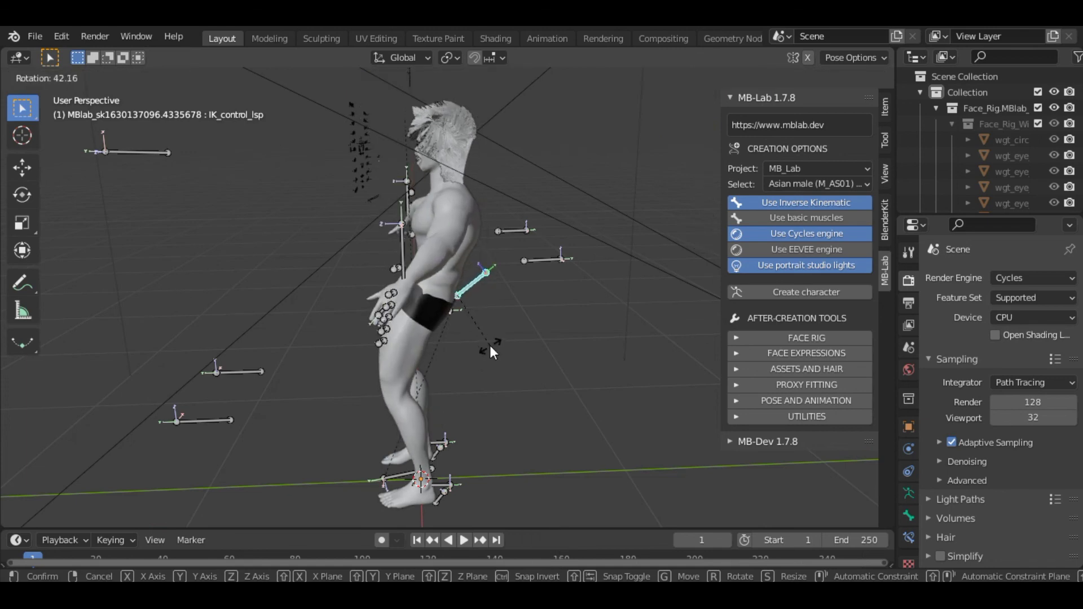
{"action": "key", "text": "Escape"}
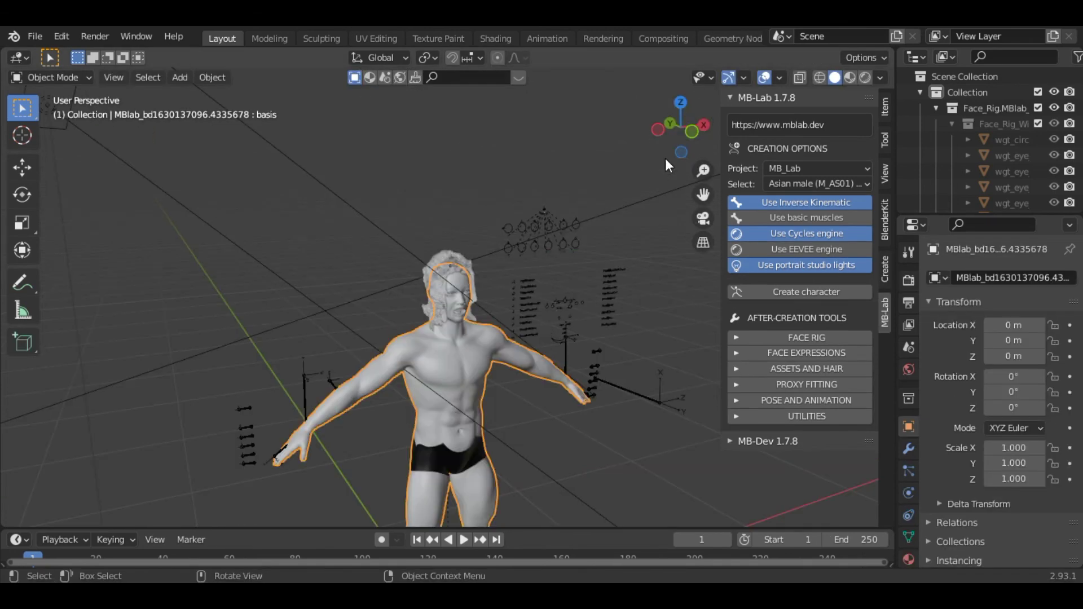
{"action": "left_click_drag", "start_coordinate": [670, 139], "coordinate": [586, 152]}
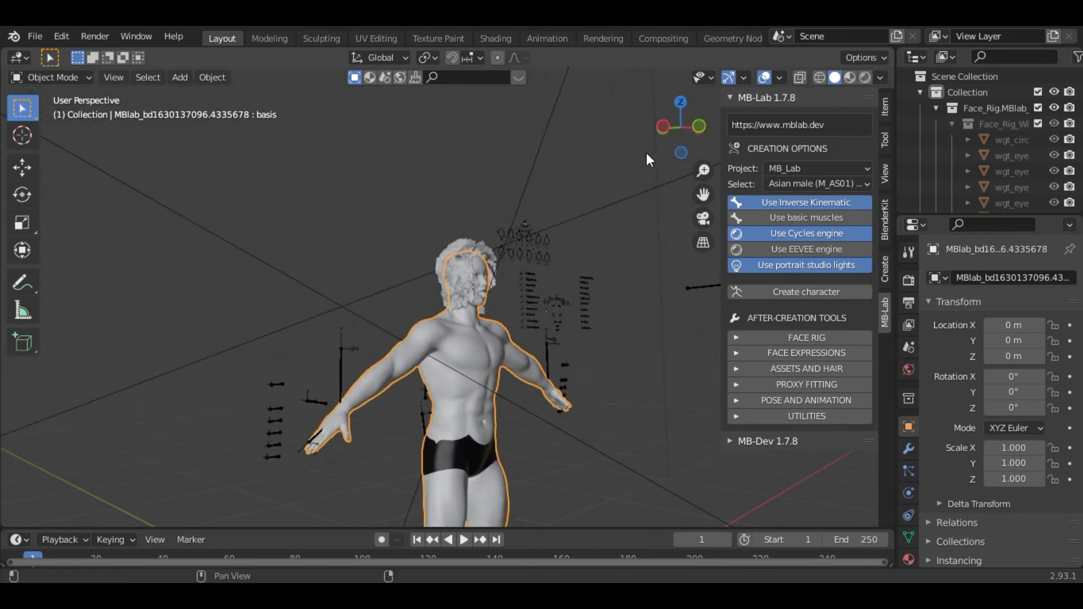